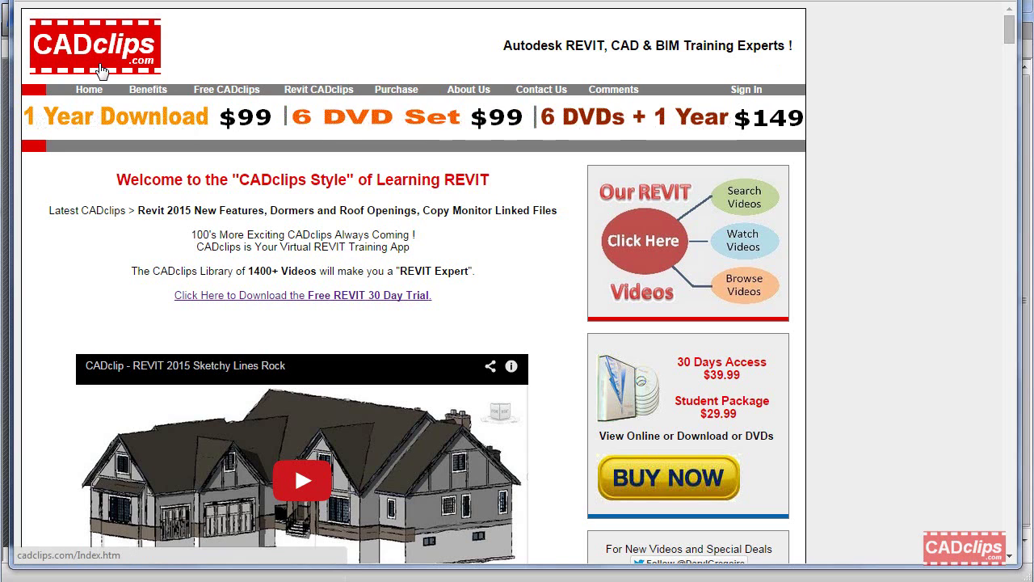
# Go to the CADclips page of Revit video releases.
pyautogui.click(307, 91)
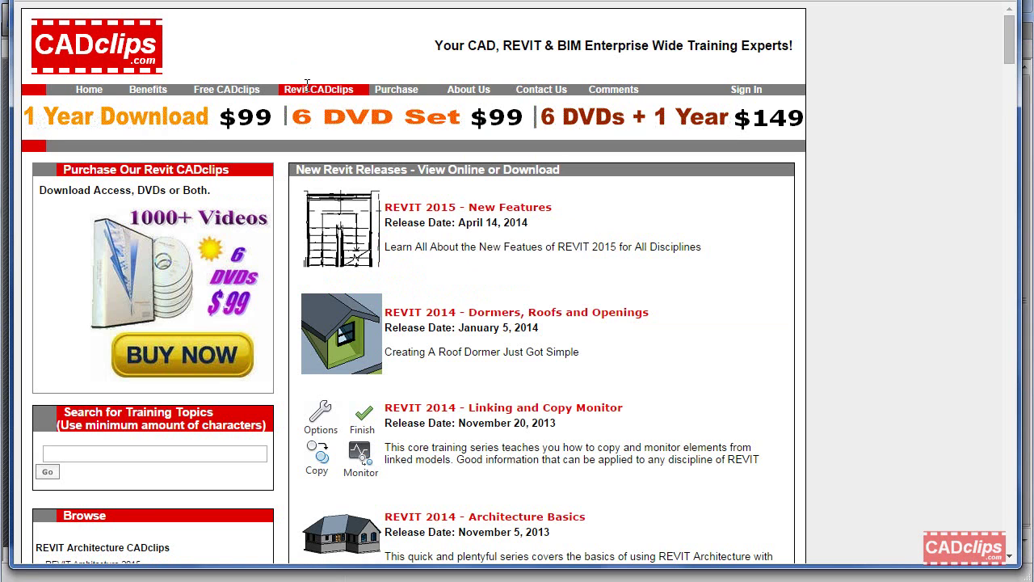
pyautogui.scroll(-2, 146, 462)
pyautogui.scroll(-2, 146, 462)
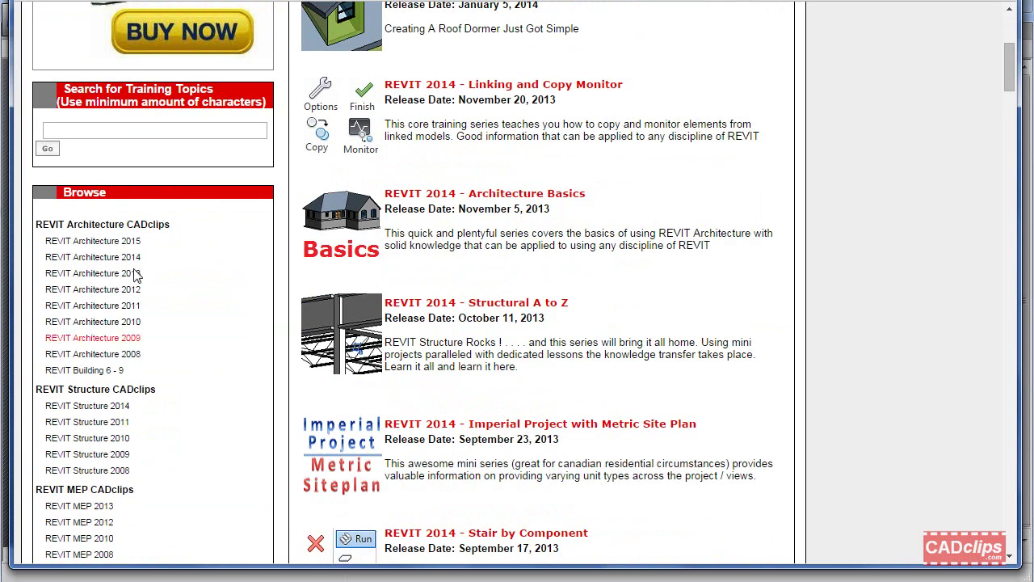
# Search the training topics for 'mass' and browse the matching lessons.
pyautogui.click(103, 130)
pyautogui.write('mass')
pyautogui.press('Return')
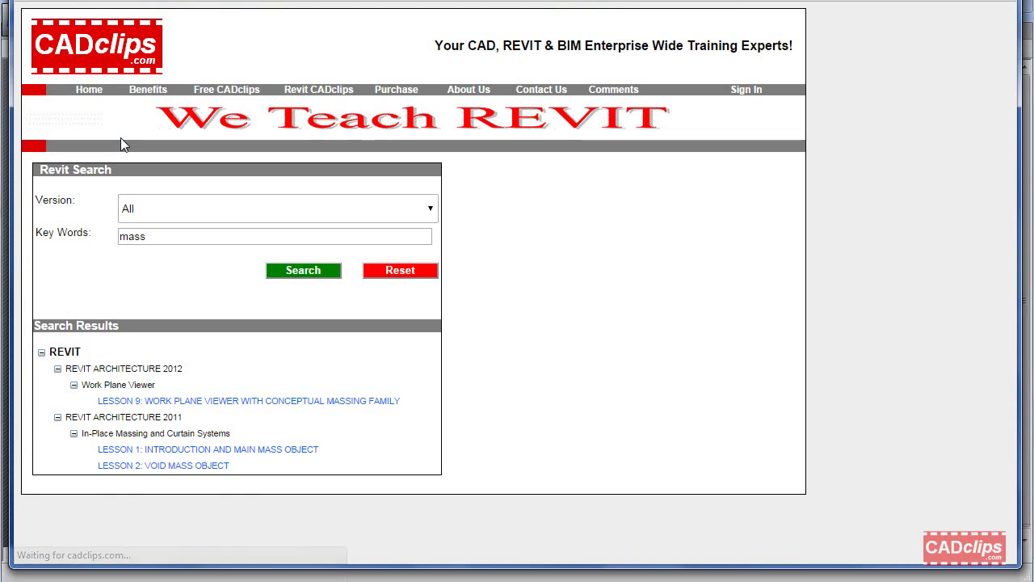
pyautogui.scroll(-4, 522, 300)
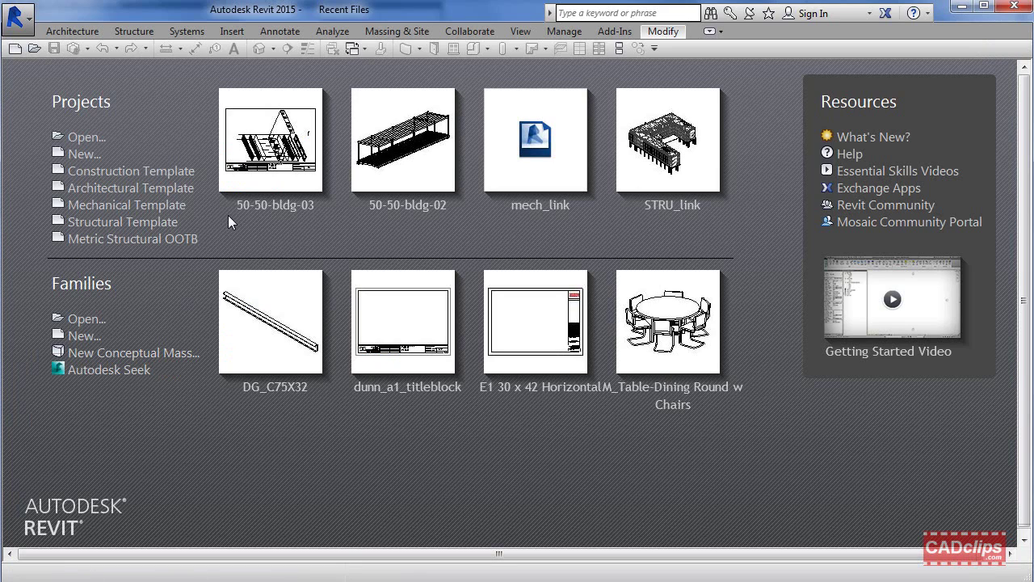
# Look over Revit's Recent Files screen with projects like 50-50-bldg-03 and recent families.
pyautogui.moveTo(356, 213)
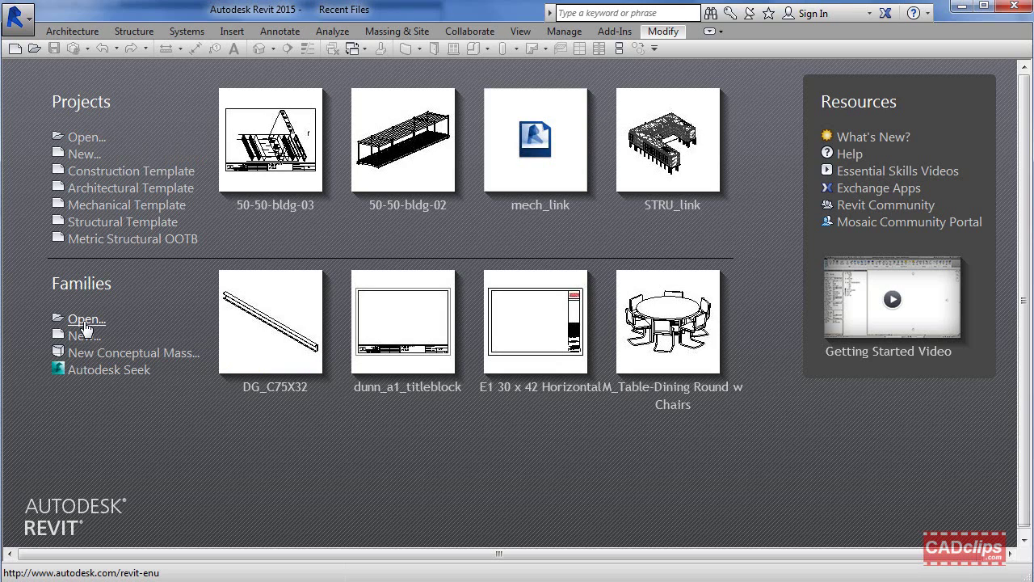
# Create a conceptual mass family from Family Templates > English > Conceptual Mass > Metric Mass.rft.
pyautogui.click(118, 355)
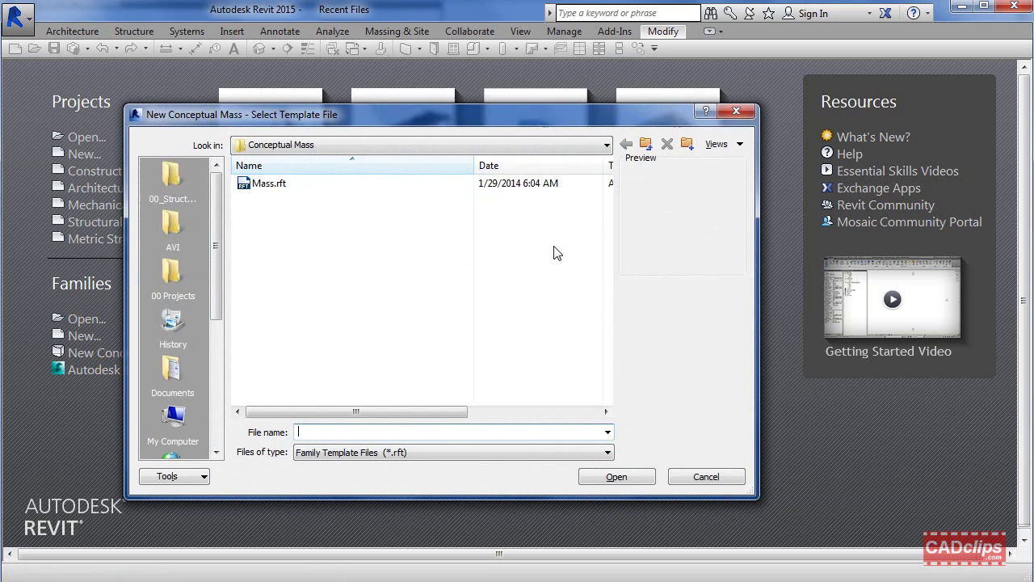
pyautogui.click(540, 144)
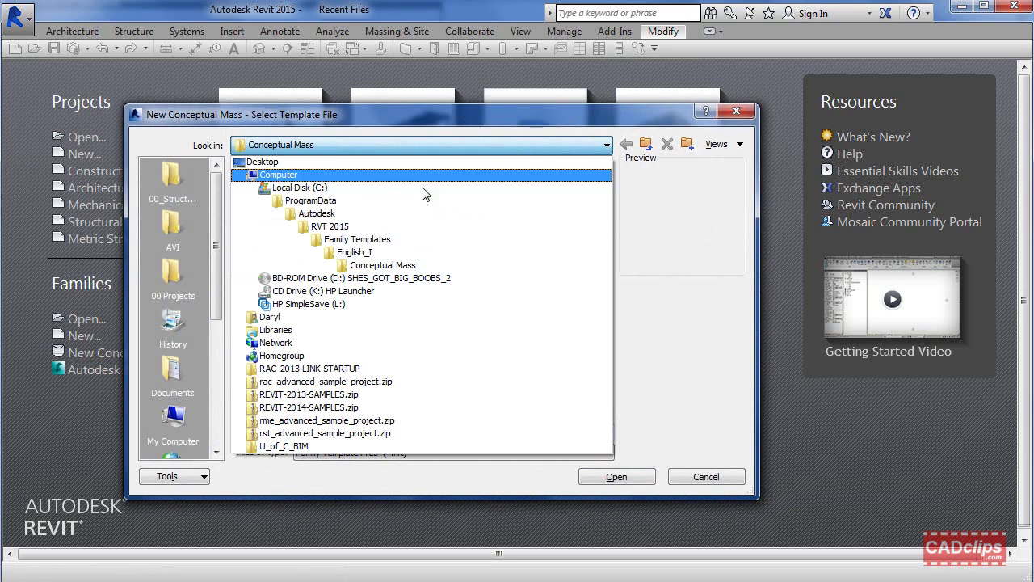
pyautogui.click(377, 242)
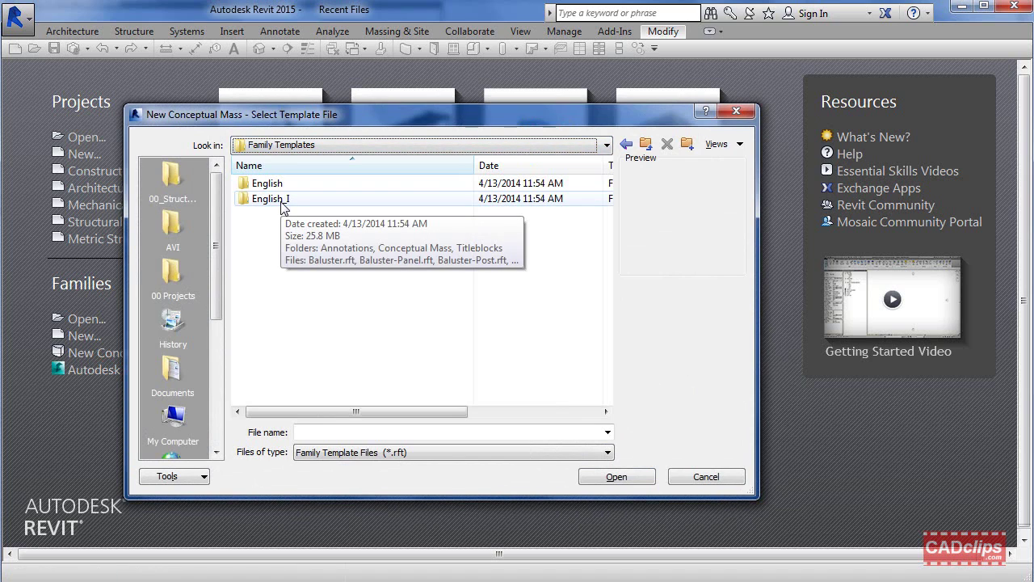
pyautogui.click(303, 147)
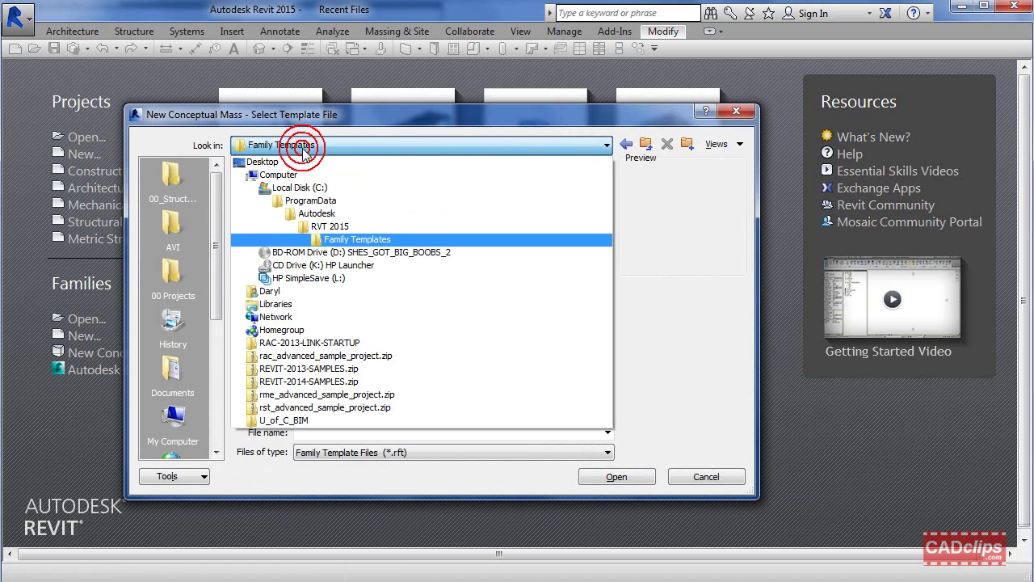
pyautogui.click(302, 148)
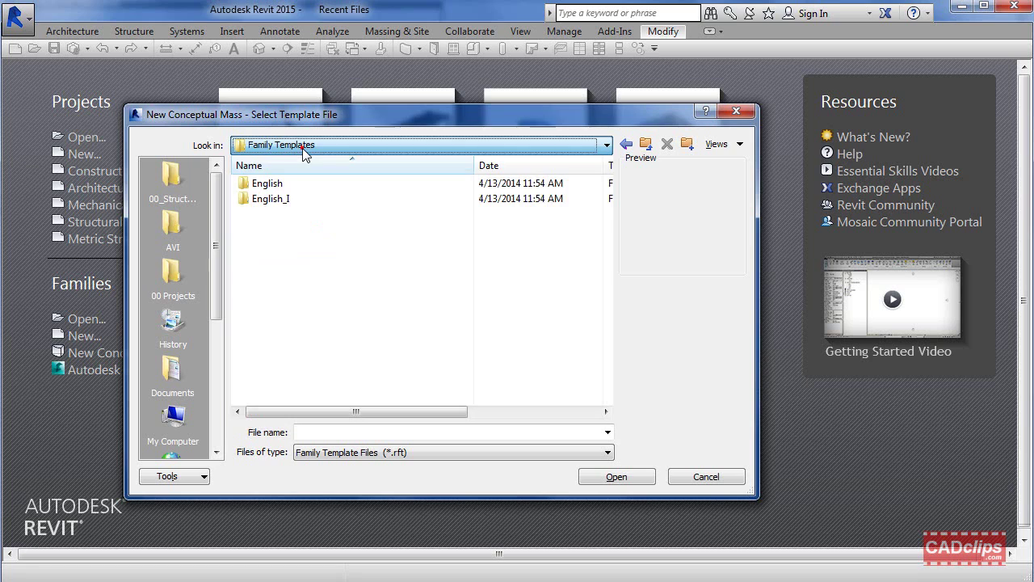
pyautogui.doubleClick(266, 183)
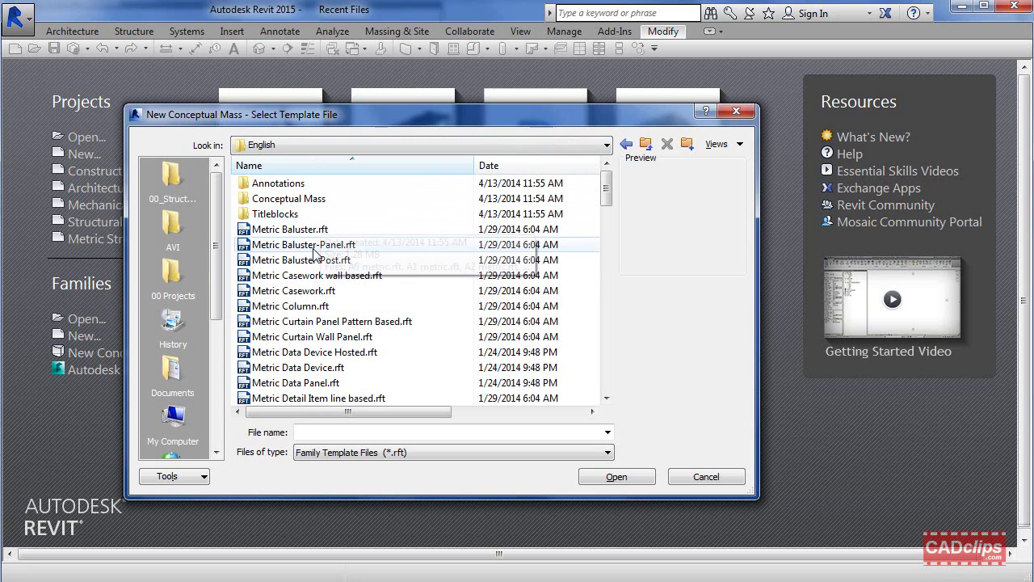
pyautogui.click(284, 200)
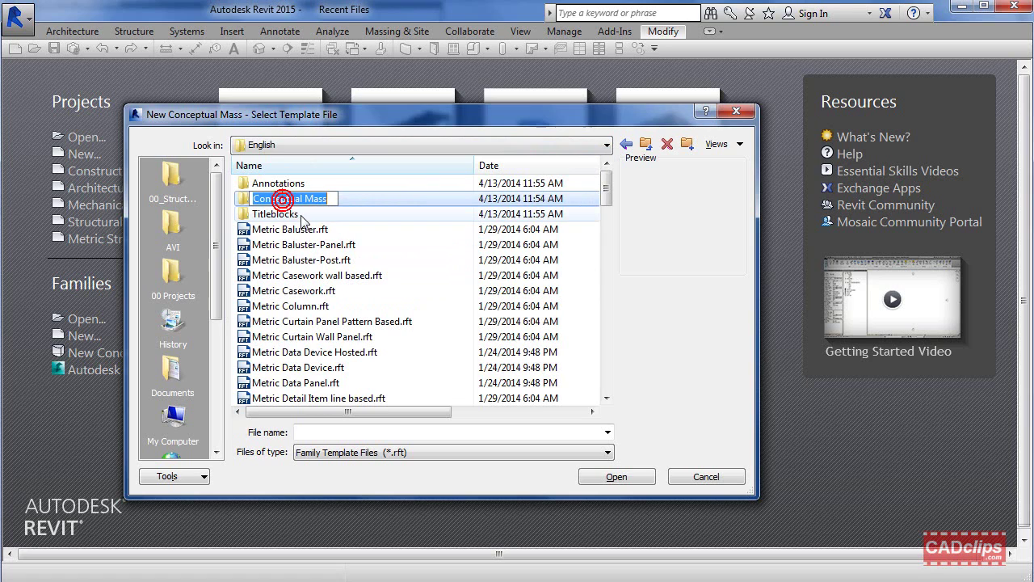
pyautogui.click(289, 215)
pyautogui.doubleClick(292, 198)
pyautogui.click(293, 183)
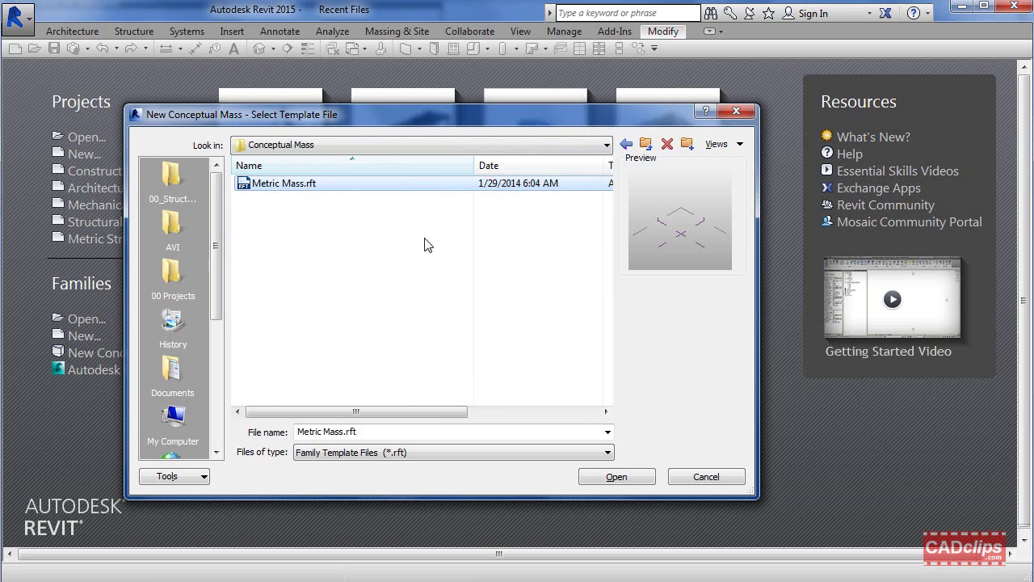
pyautogui.click(631, 476)
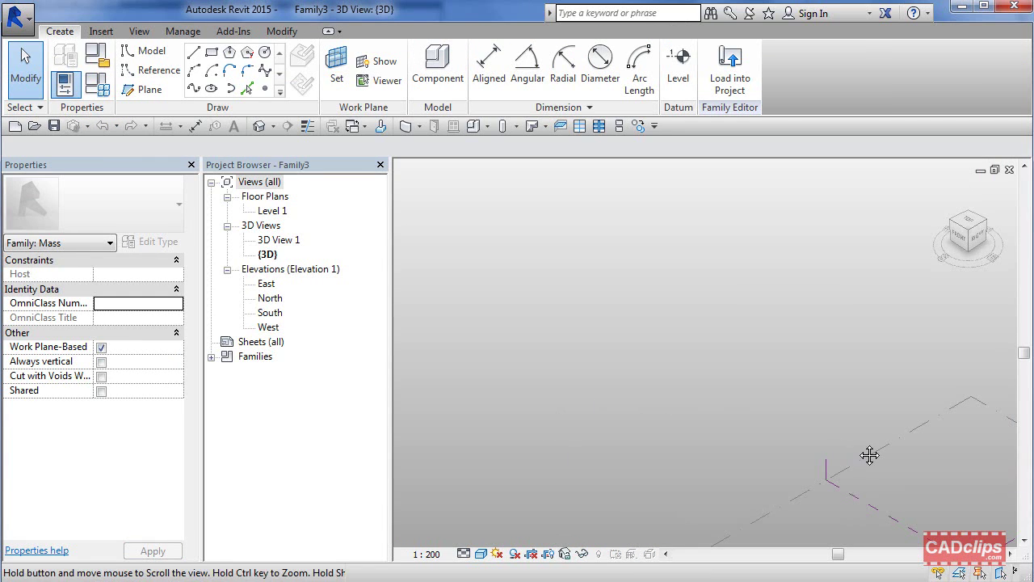
# Check the South elevation and default 3D view, then open the Level 1 floor plan.
pyautogui.moveTo(868, 455); pyautogui.dragTo(636, 265, button='middle')
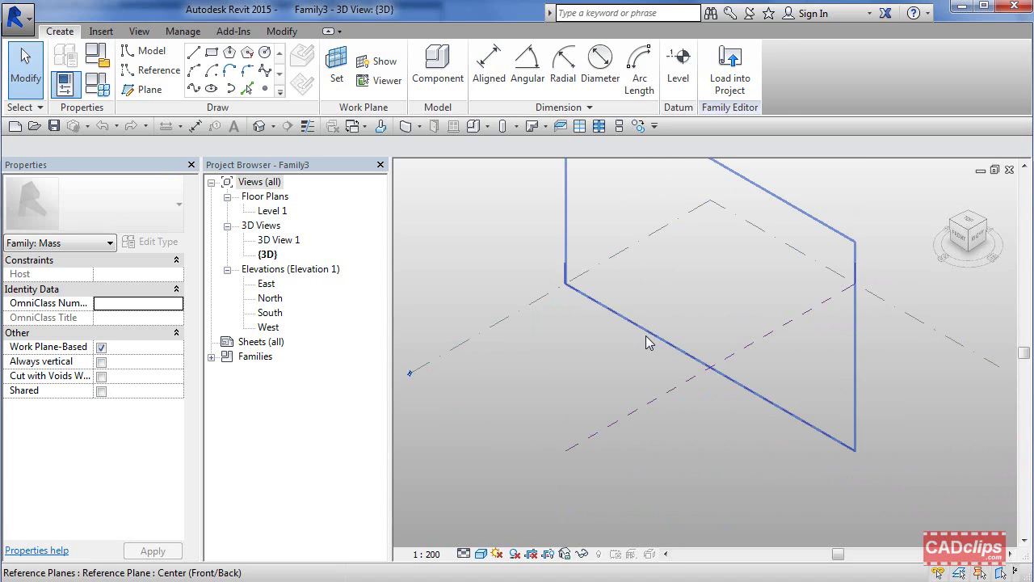
pyautogui.doubleClick(269, 313)
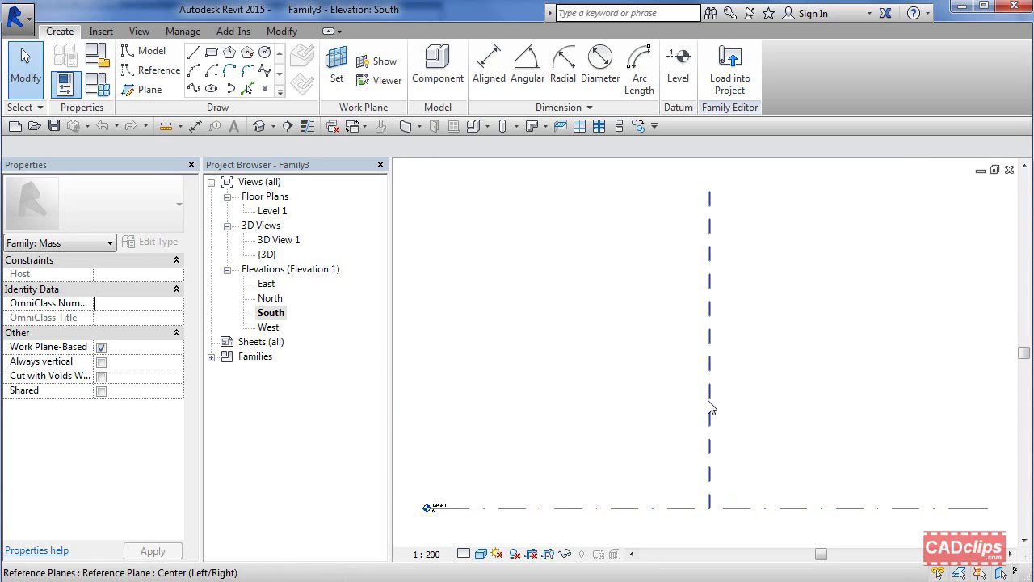
pyautogui.doubleClick(275, 211)
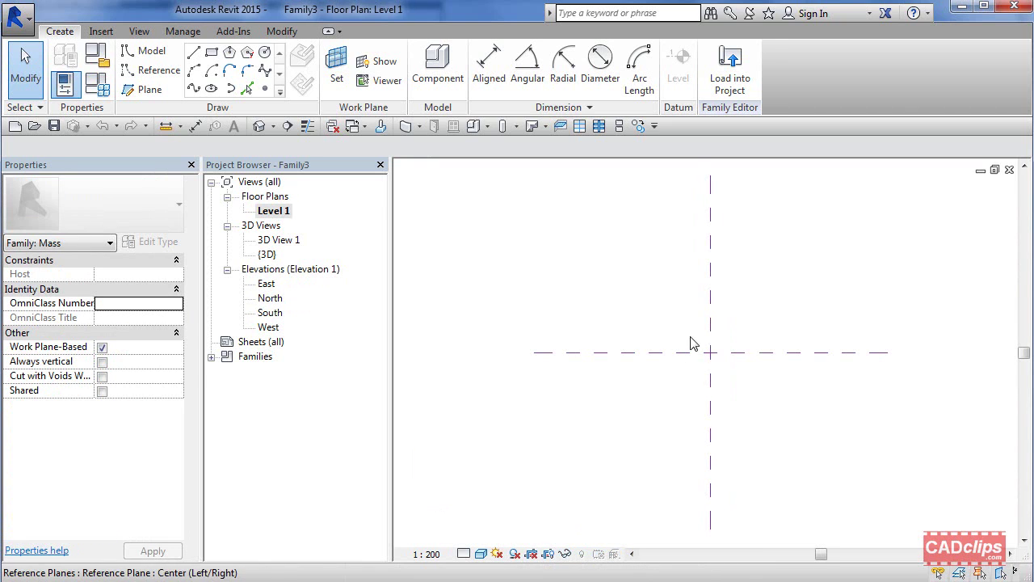
pyautogui.click(260, 127)
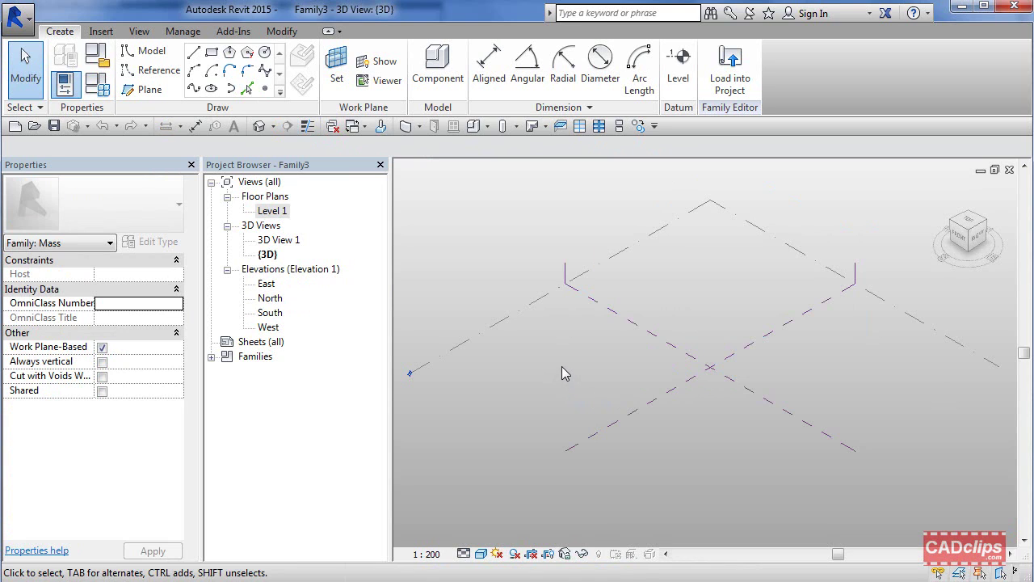
pyautogui.doubleClick(278, 212)
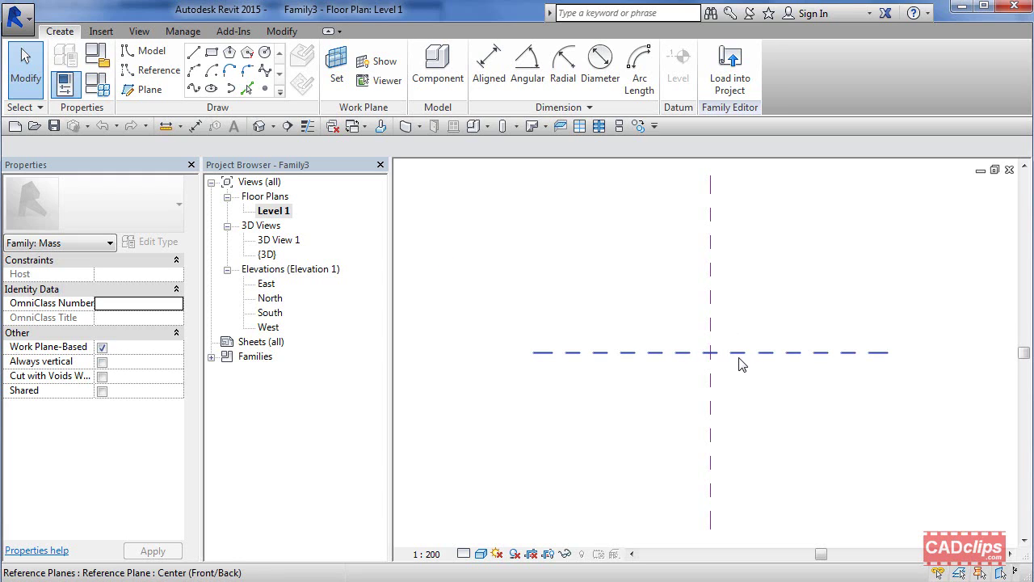
# Draw top, right, bottom and left reference planes enclosing the Level 1 centre planes.
pyautogui.scroll(-2, 738, 360)
pyautogui.moveTo(739, 360); pyautogui.dragTo(648, 368, button='middle')
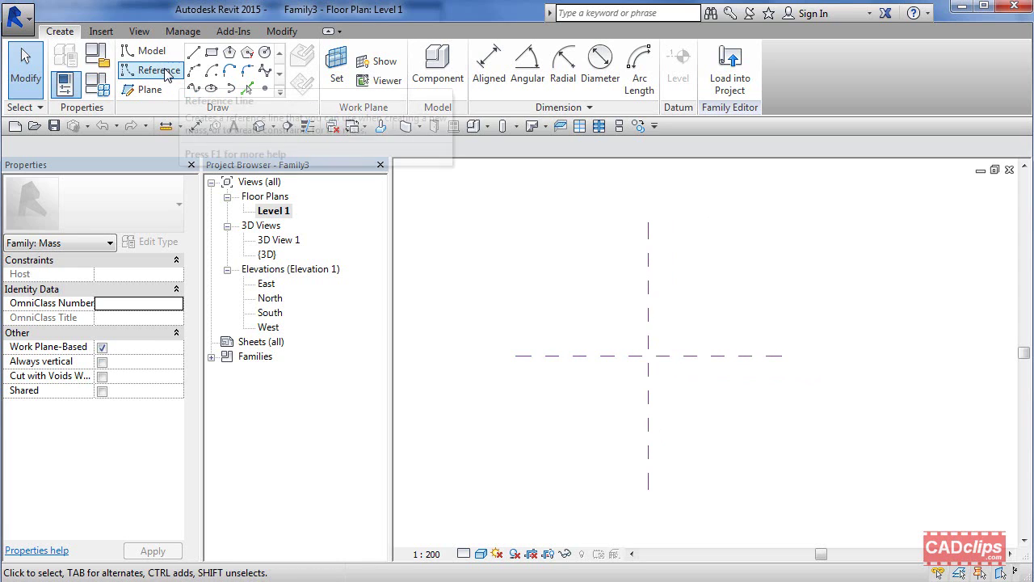
pyautogui.click(156, 93)
pyautogui.click(551, 232)
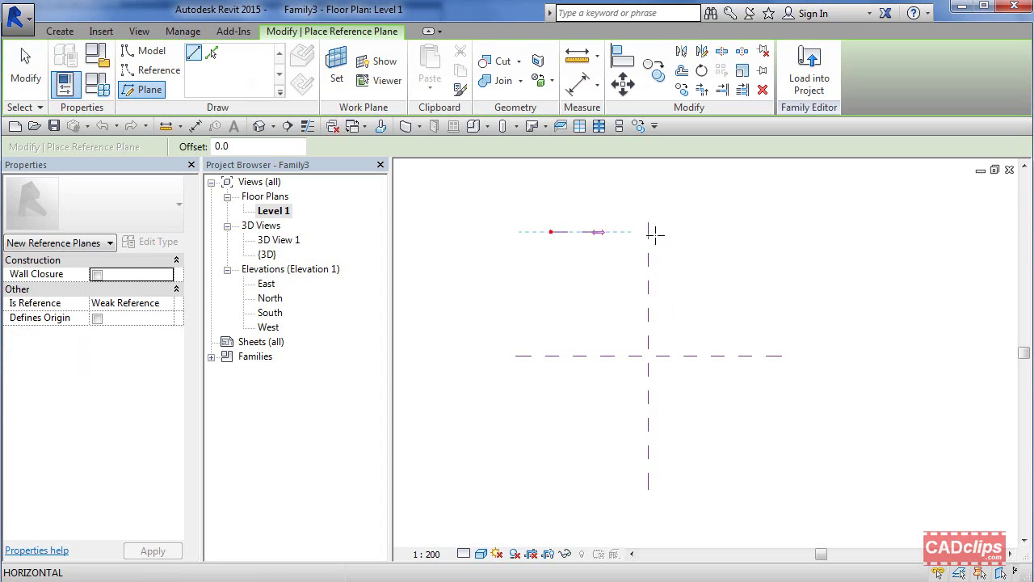
pyautogui.click(760, 232)
pyautogui.click(742, 214)
pyautogui.click(743, 481)
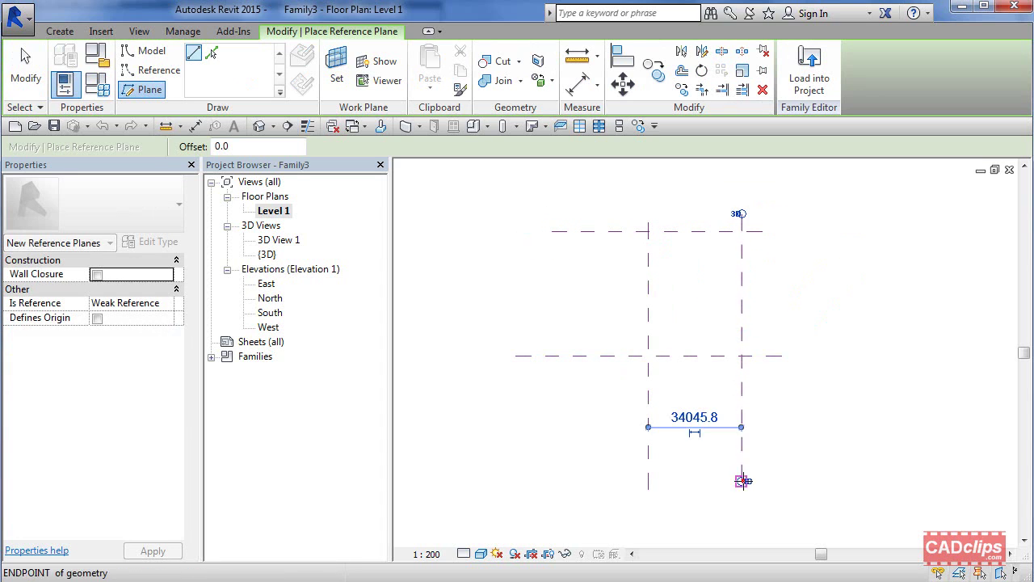
pyautogui.click(529, 460)
pyautogui.click(777, 459)
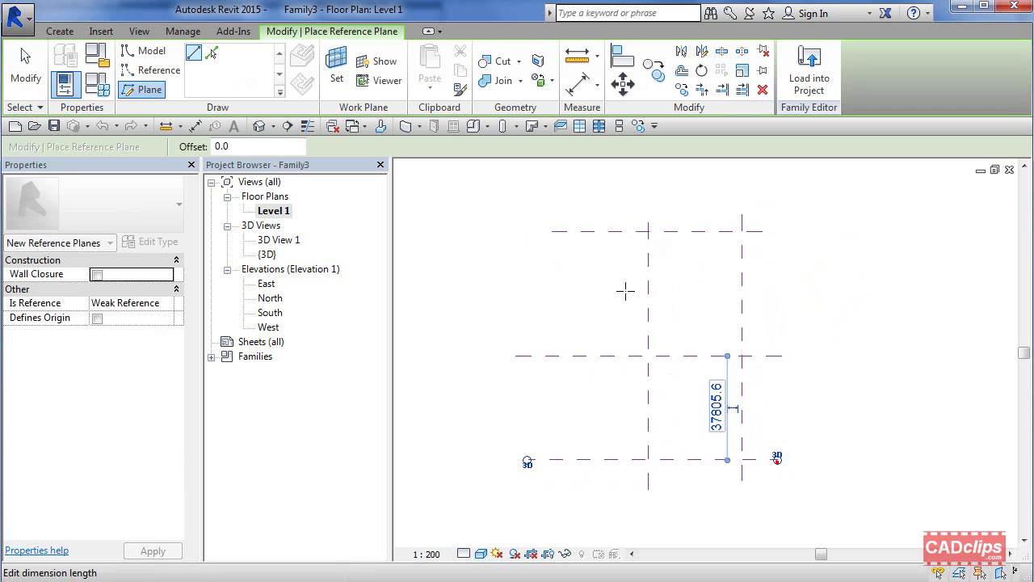
pyautogui.click(530, 206)
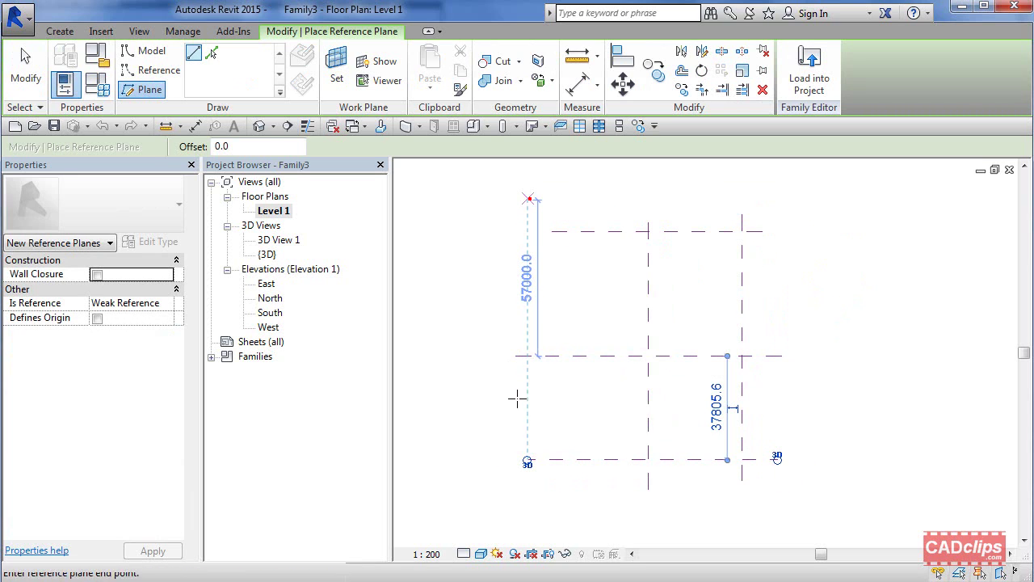
pyautogui.click(529, 480)
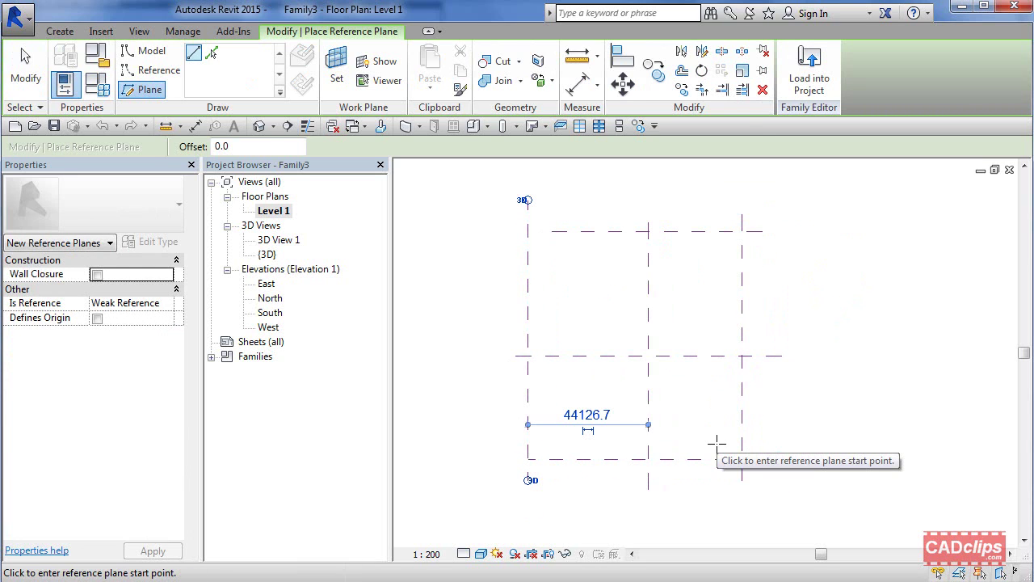
pyautogui.press('Escape')
pyautogui.press('Escape')
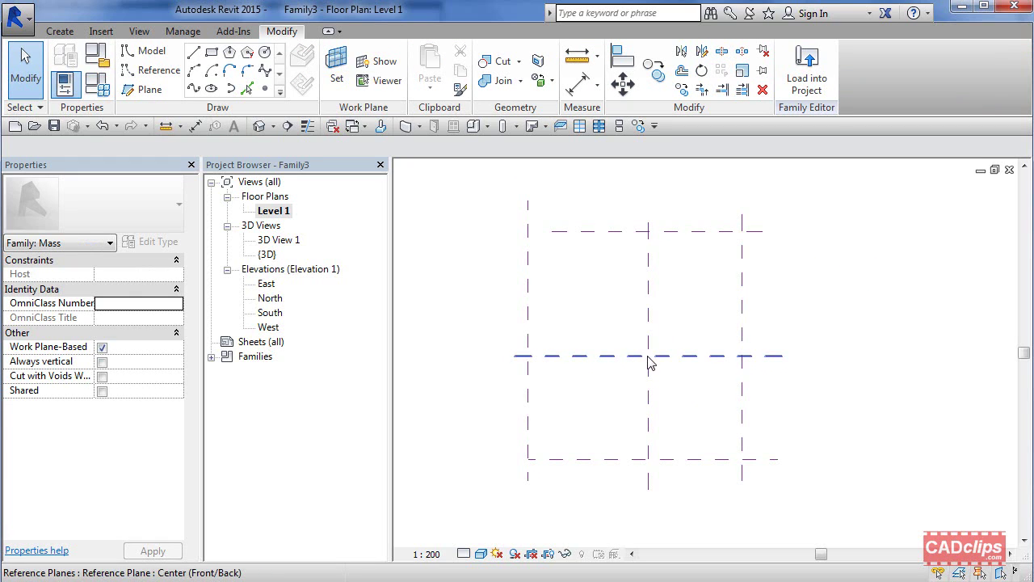
# Add aligned dimension chains across the horizontal and vertical planes, each set to EQ spacing.
pyautogui.click(579, 87)
pyautogui.click(678, 233)
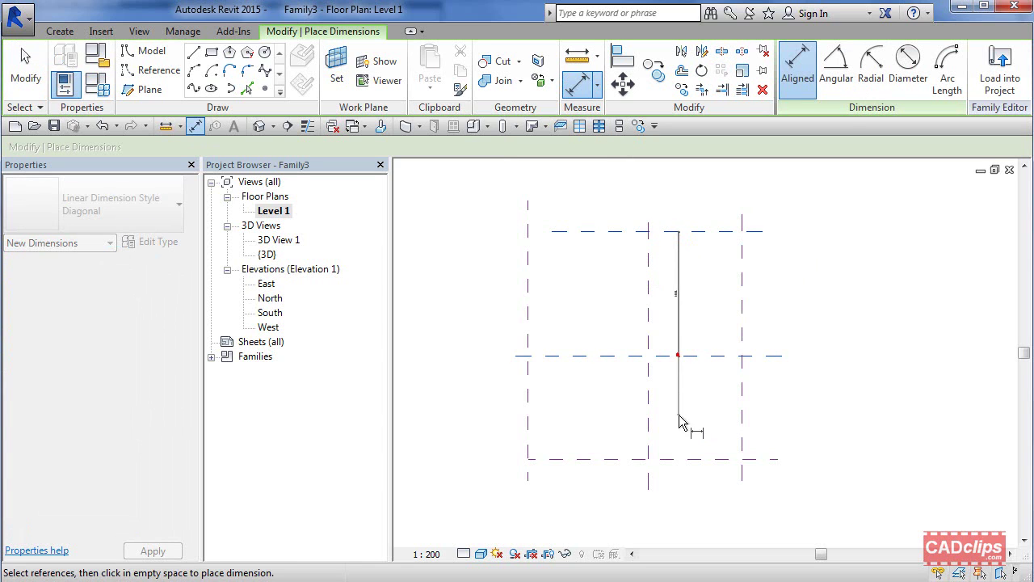
pyautogui.click(685, 459)
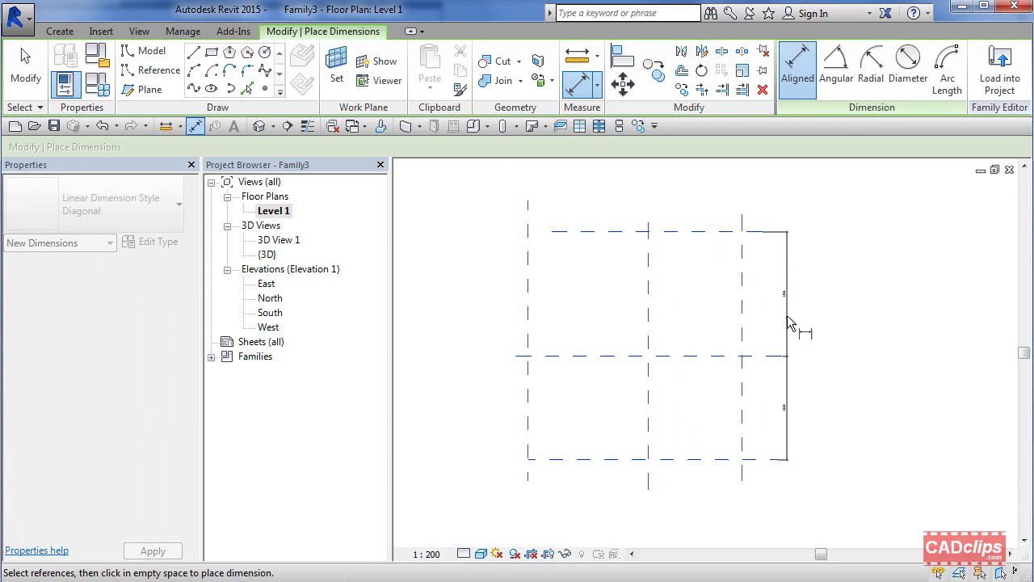
pyautogui.click(787, 315)
pyautogui.click(779, 355)
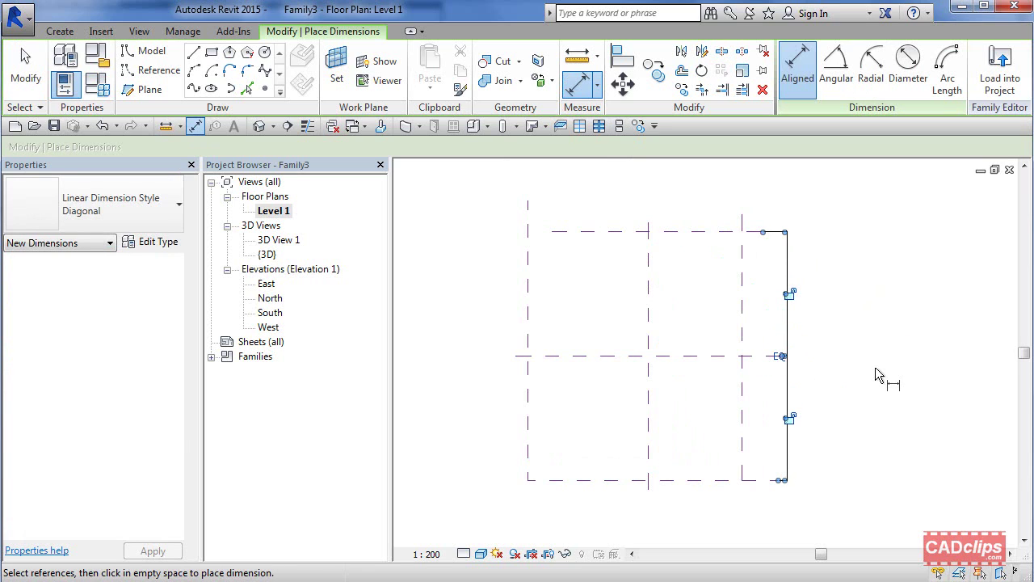
pyautogui.click(743, 227)
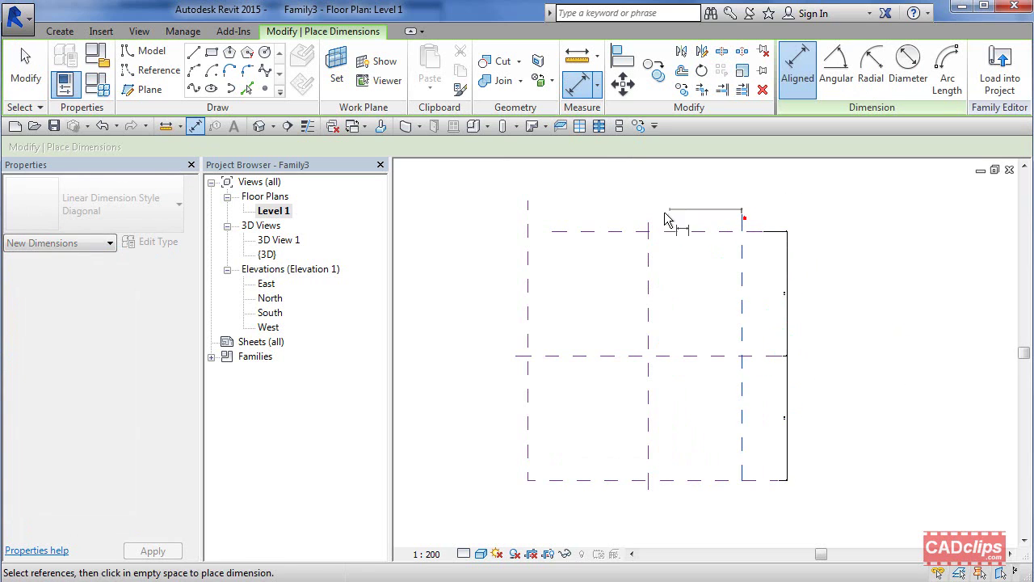
pyautogui.click(649, 225)
pyautogui.click(529, 216)
pyautogui.click(621, 200)
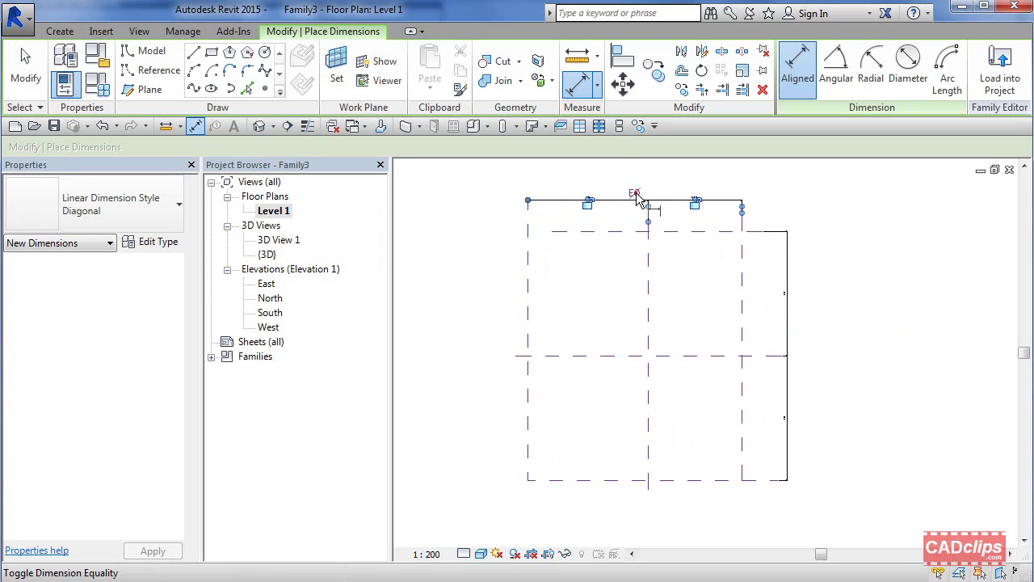
pyautogui.click(634, 194)
pyautogui.press('Escape')
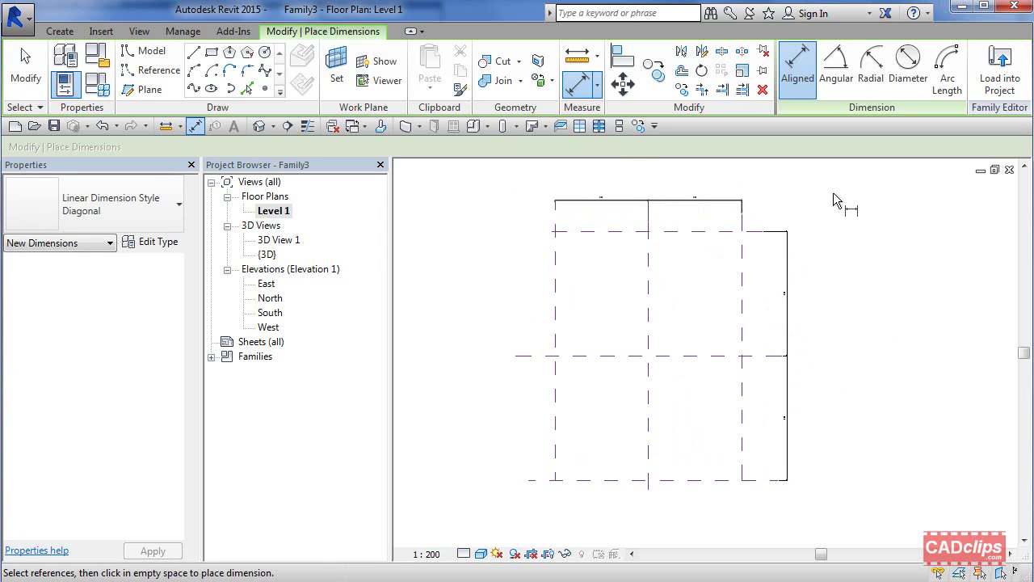
pyautogui.press('Escape')
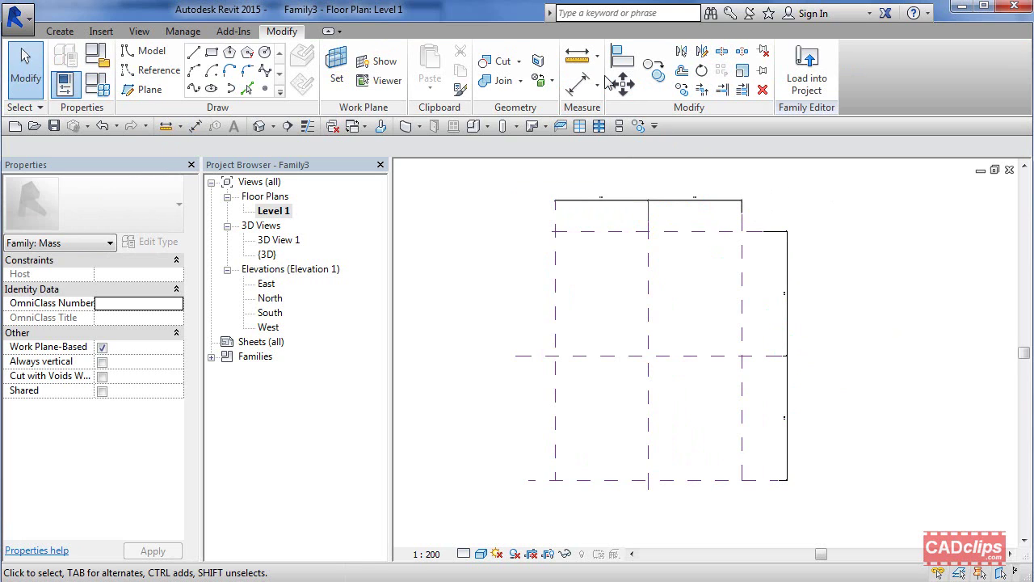
# Add overall depth and width dimensions between the outer reference planes.
pyautogui.click(578, 84)
pyautogui.click(710, 232)
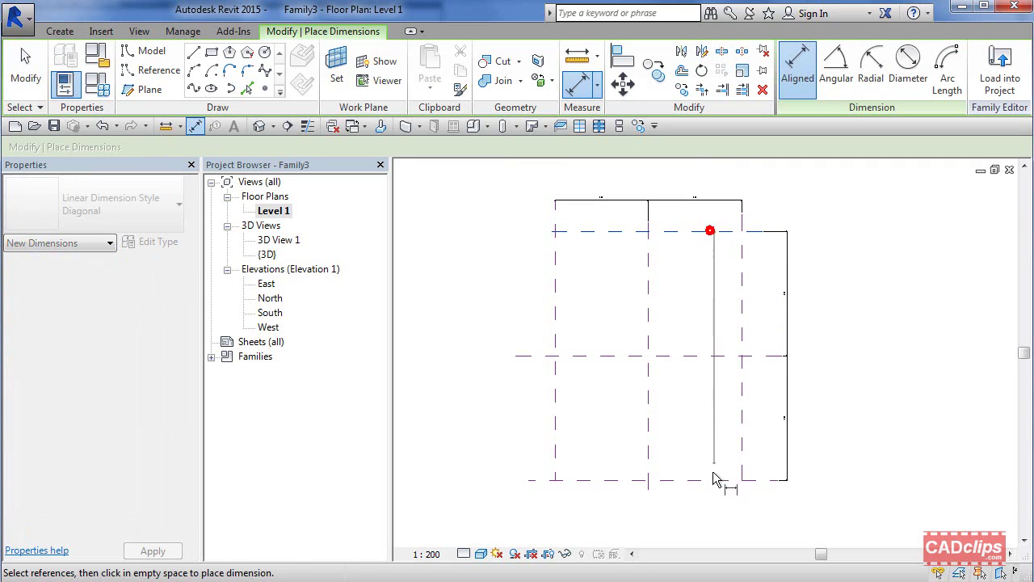
pyautogui.click(712, 480)
pyautogui.click(812, 411)
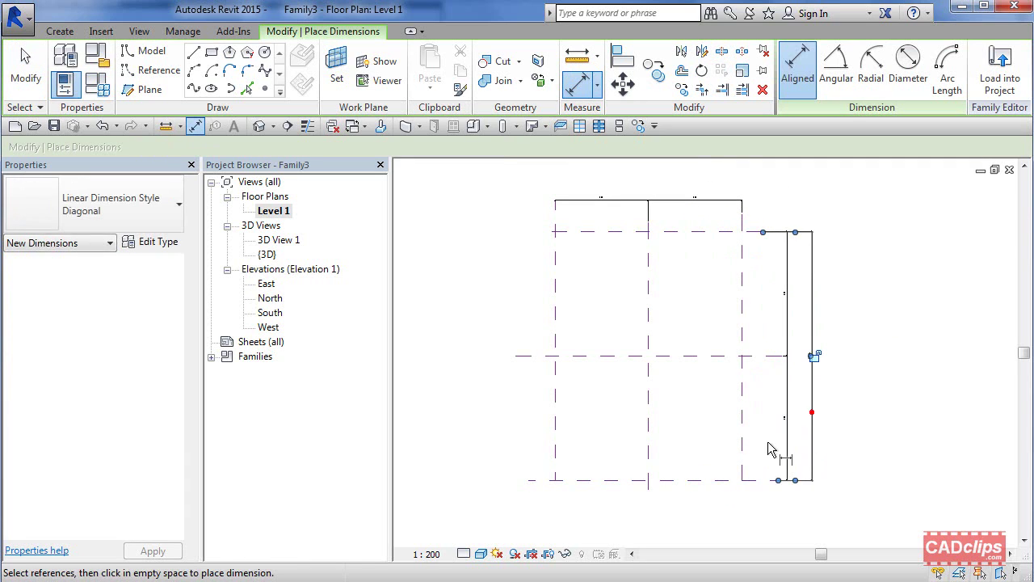
pyautogui.click(744, 263)
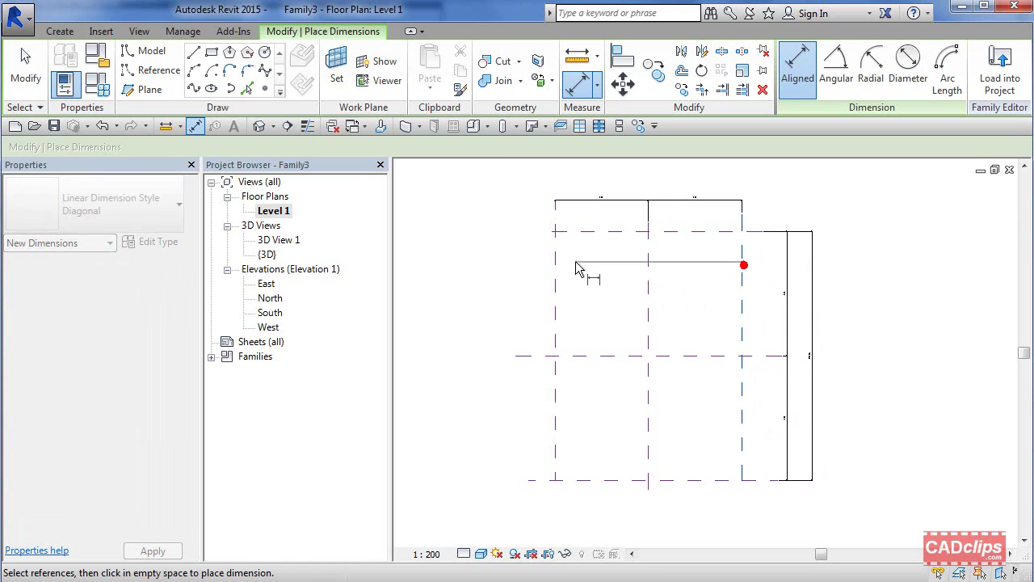
pyautogui.click(555, 268)
pyautogui.click(547, 184)
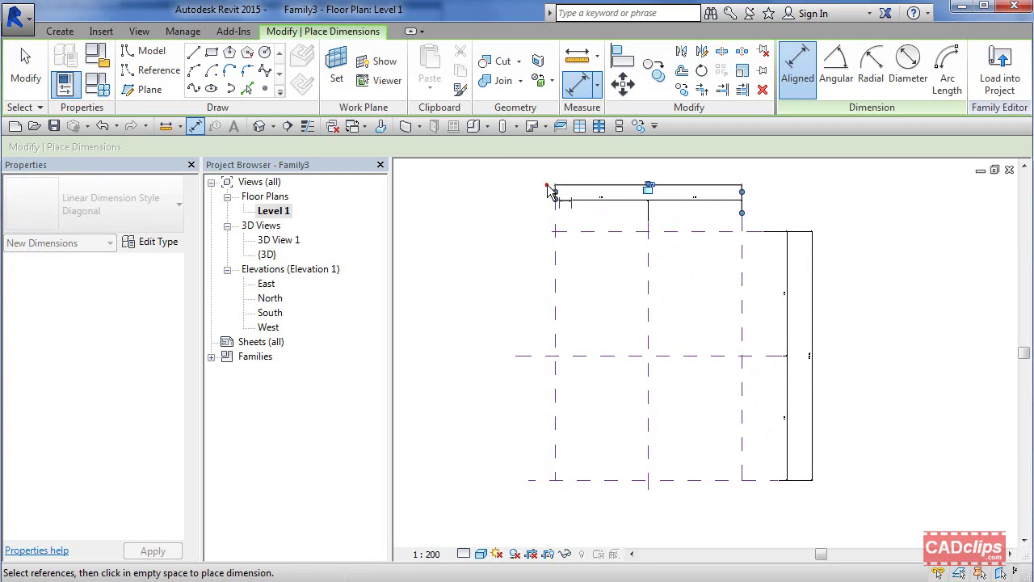
pyautogui.press('Escape')
pyautogui.press('Escape')
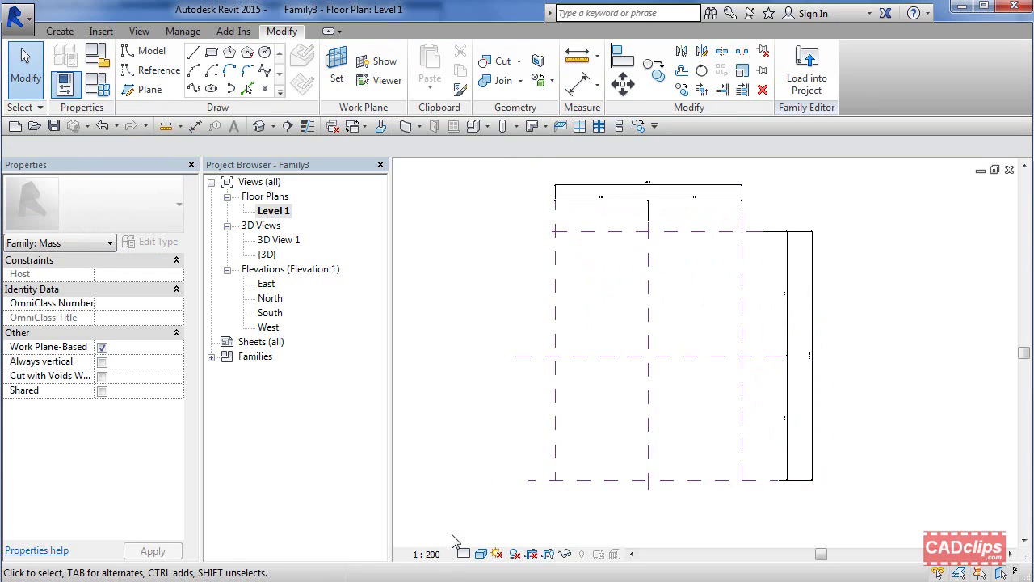
# Set the view scale to 1 : 1000 and move the 68092 width dimension higher.
pyautogui.click(432, 555)
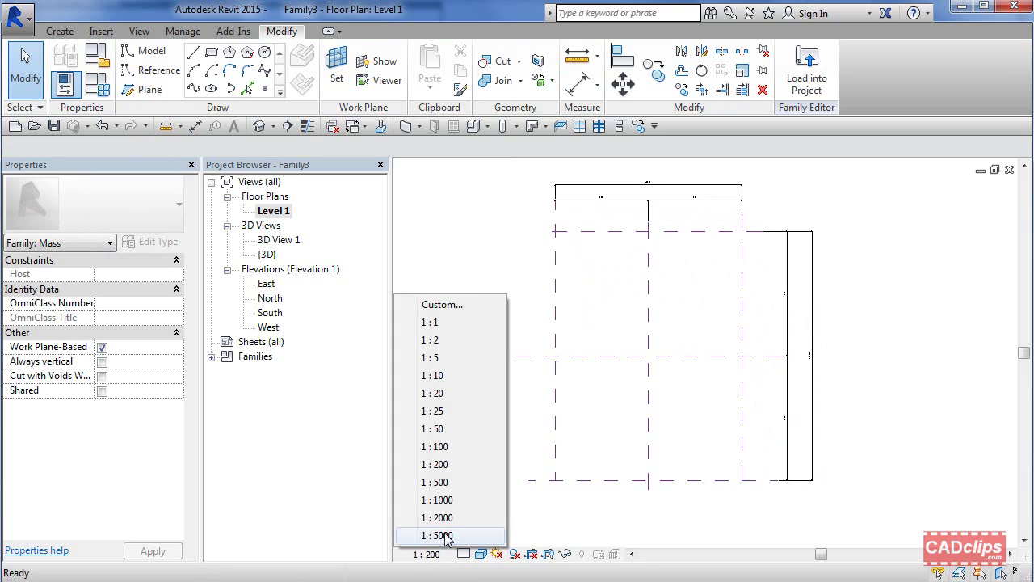
pyautogui.click(450, 501)
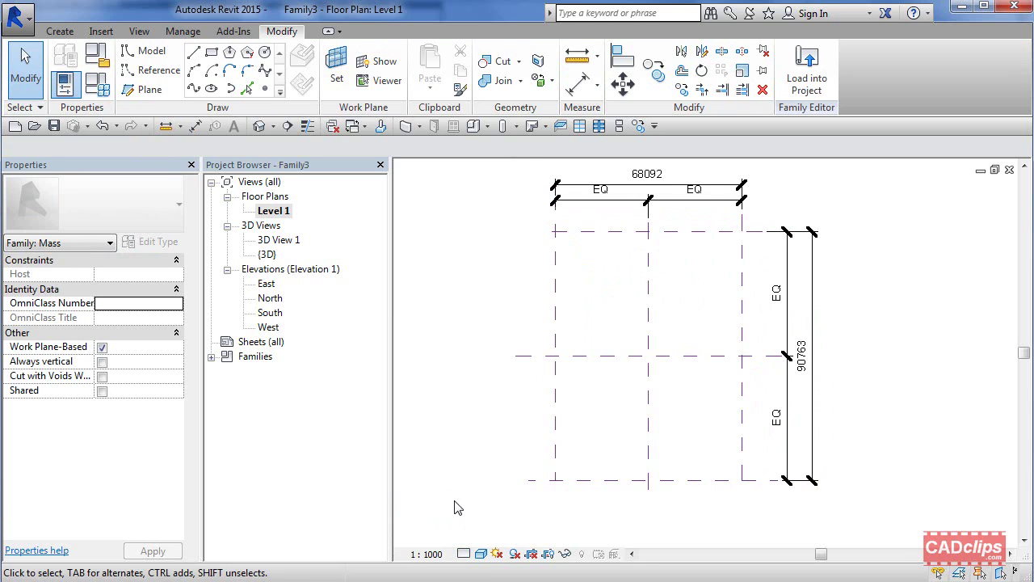
pyautogui.moveTo(906, 315); pyautogui.dragTo(892, 365, button='middle')
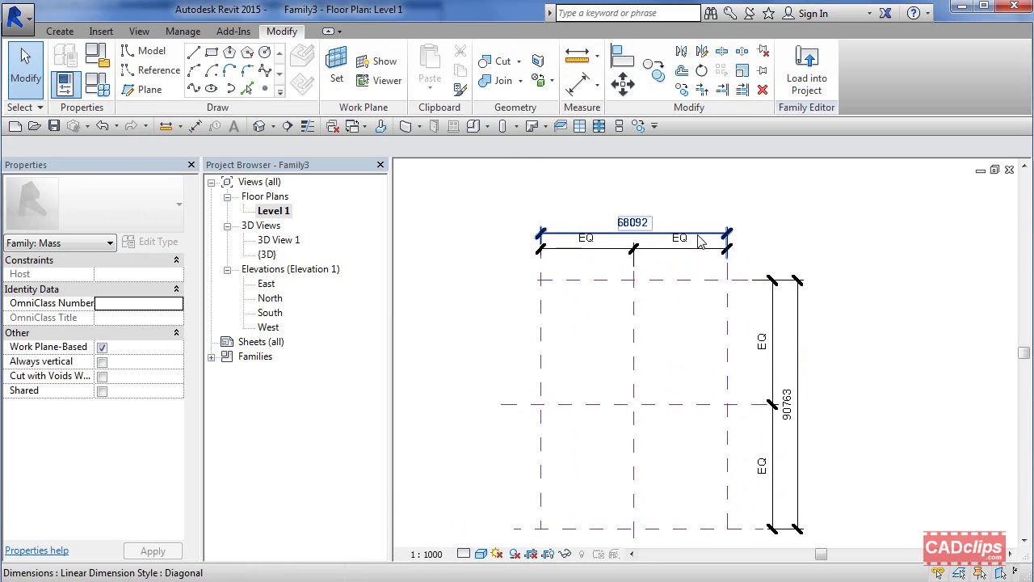
pyautogui.moveTo(699, 240); pyautogui.dragTo(700, 213)
pyautogui.click(805, 254)
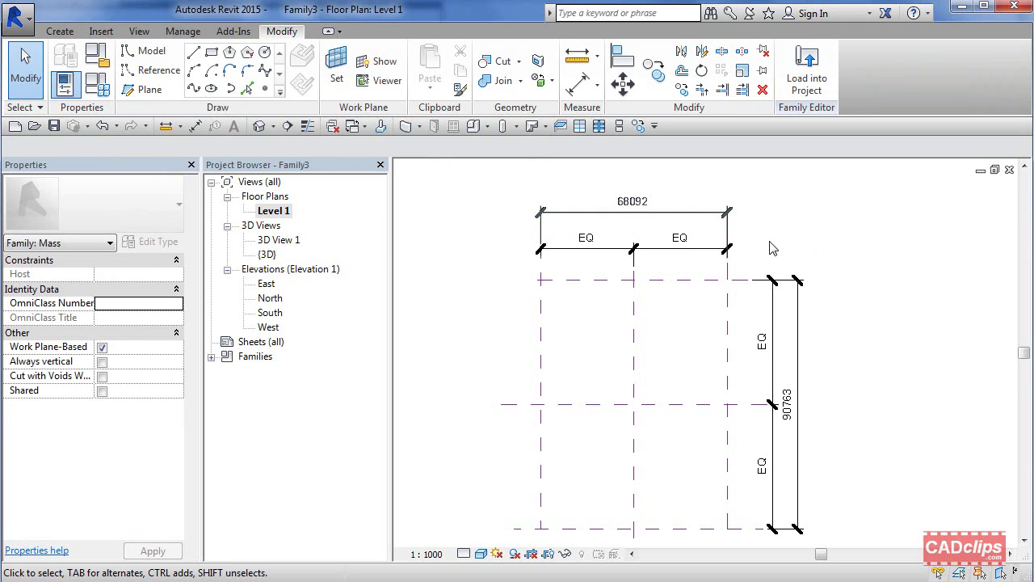
pyautogui.scroll(2, 662, 222)
pyautogui.scroll(-2, 662, 224)
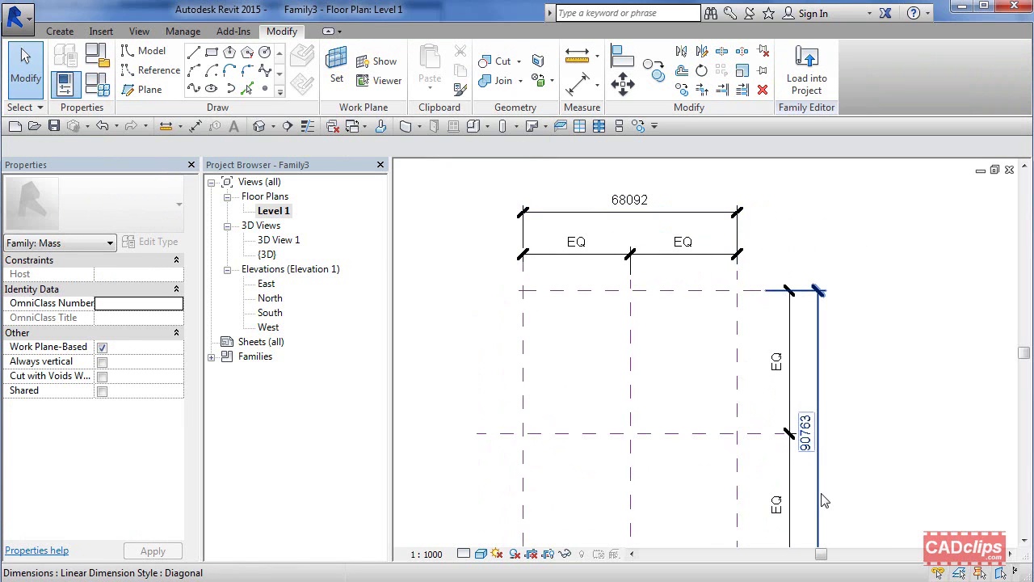
pyautogui.scroll(1, 825, 492)
pyautogui.scroll(-2, 825, 487)
pyautogui.moveTo(826, 482); pyautogui.dragTo(778, 371, button='middle')
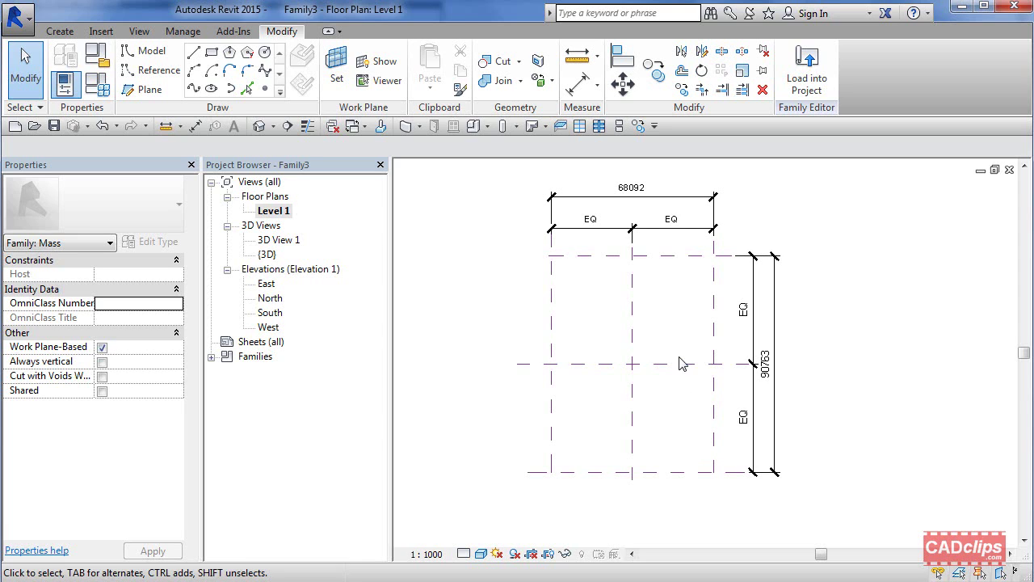
# Select the 68092 overall width dimension after nudging its text slightly upward.
pyautogui.click(552, 291)
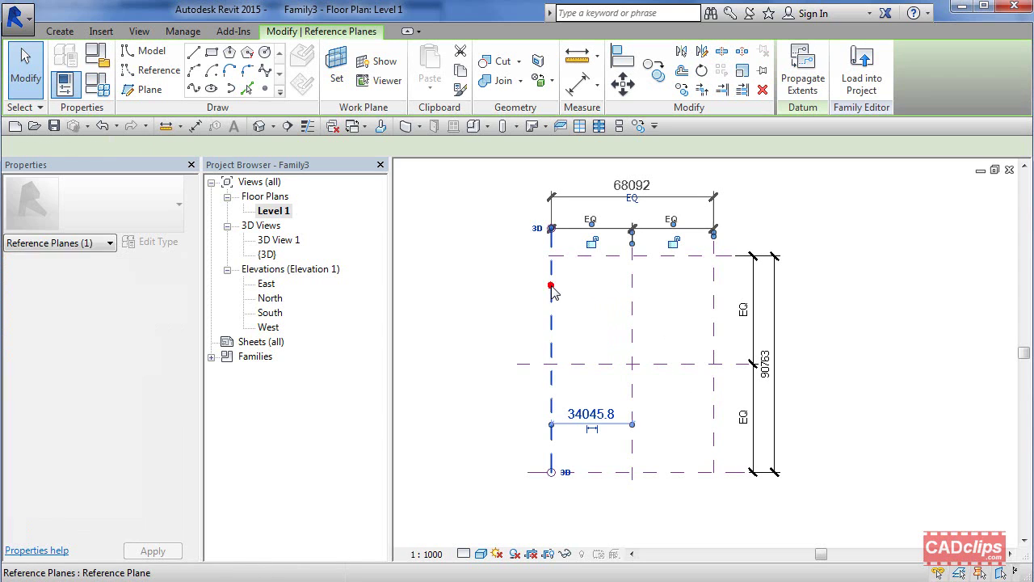
pyautogui.click(635, 187)
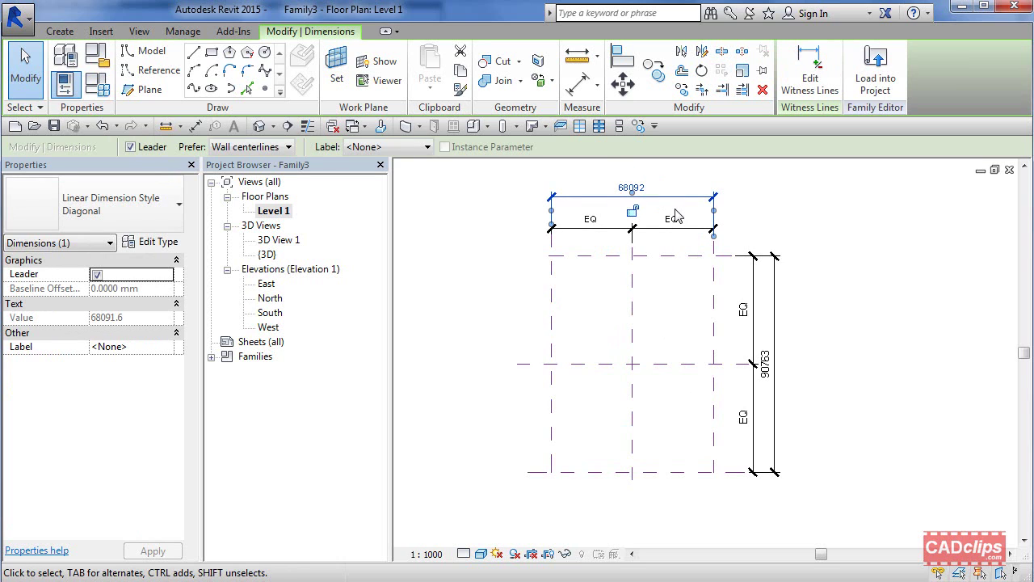
pyautogui.moveTo(640, 191)
pyautogui.mouseDown()
pyautogui.moveTo(628, 173)
pyautogui.moveTo(634, 200)
pyautogui.mouseUp()
pyautogui.click(791, 193)
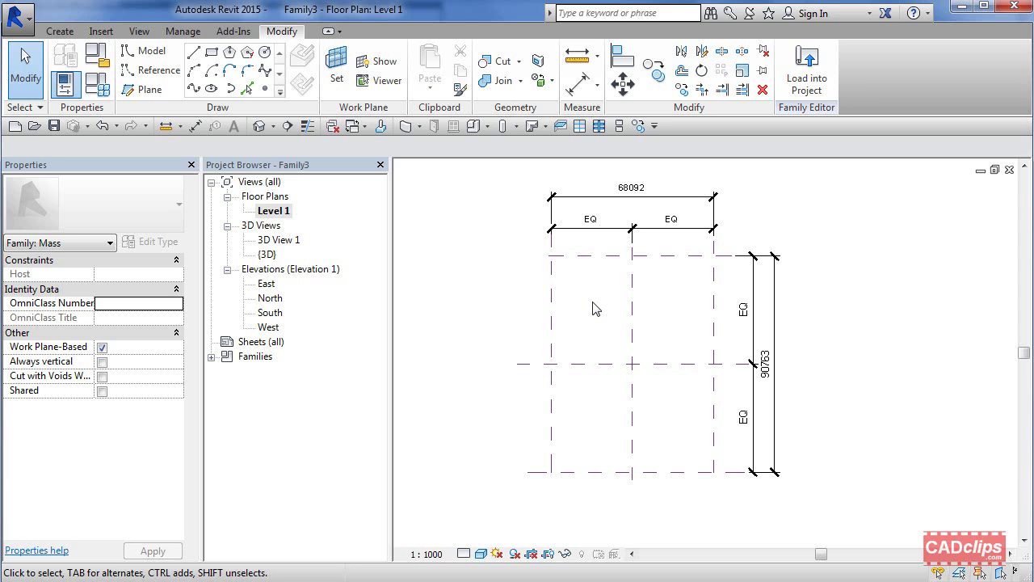
pyautogui.click(715, 293)
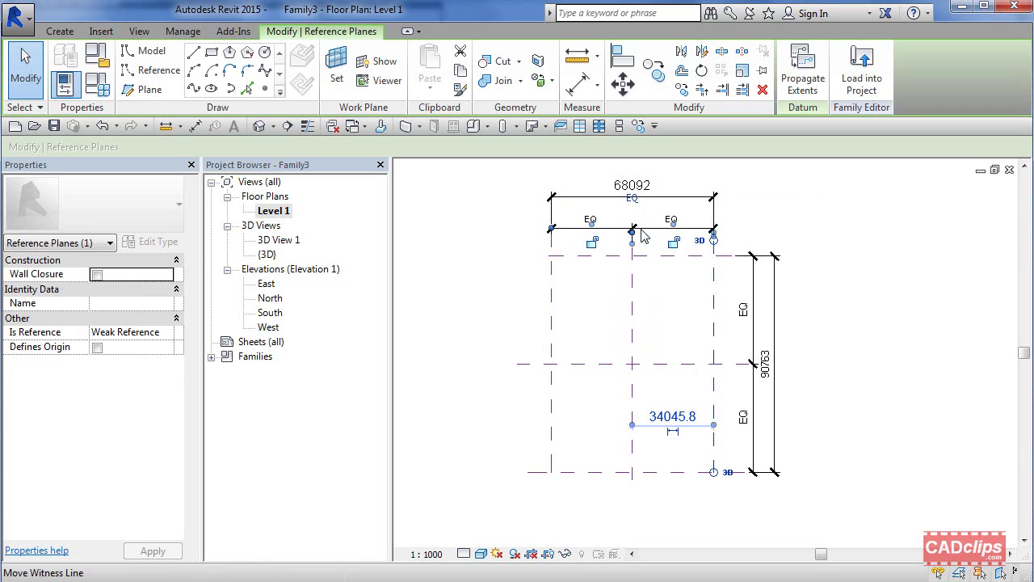
pyautogui.click(741, 229)
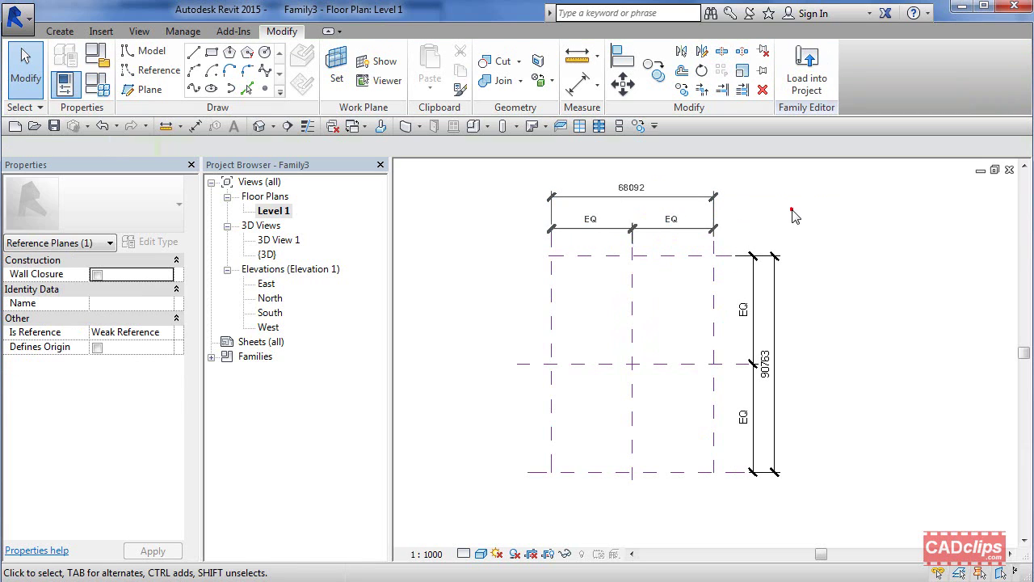
pyautogui.click(679, 202)
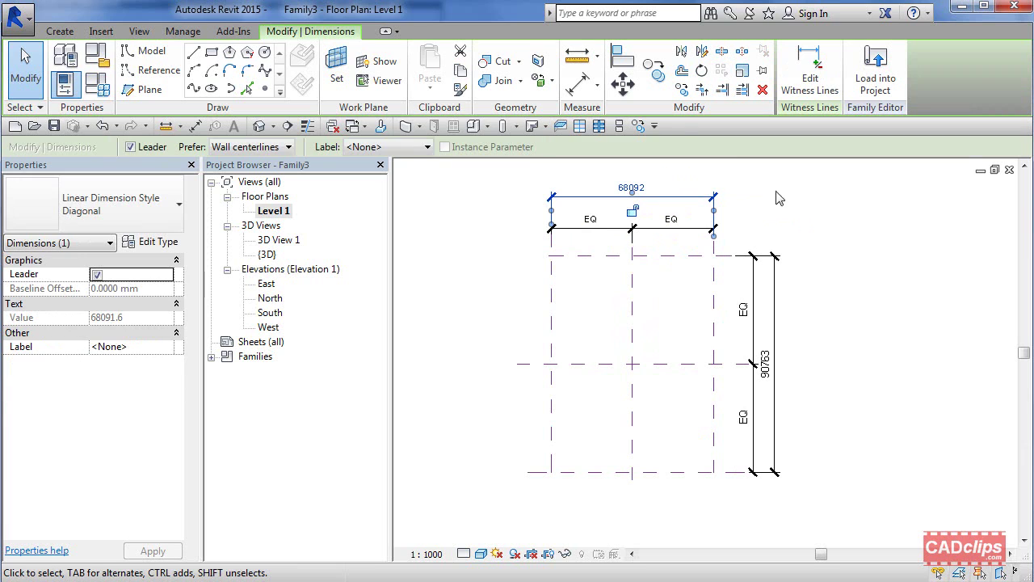
# Label the 68092 width dimension with a new instance parameter 'Base Width'.
pyautogui.click(404, 147)
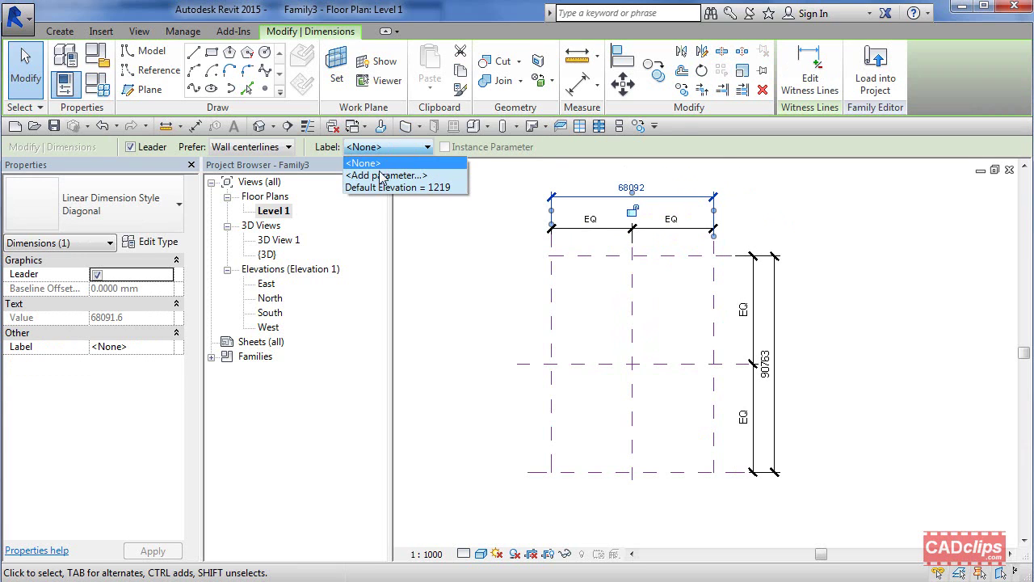
pyautogui.click(376, 175)
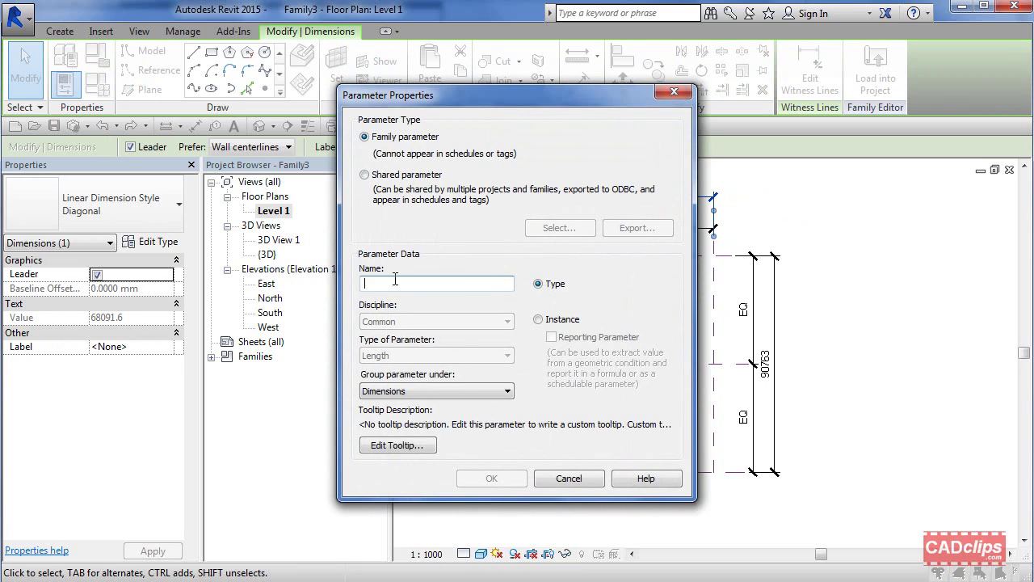
pyautogui.write('Base Width')
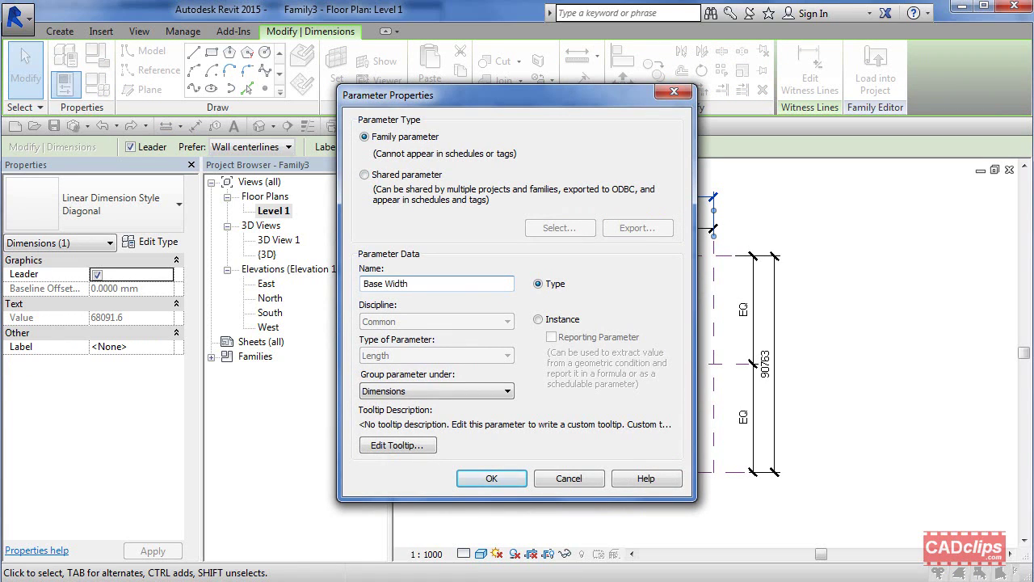
pyautogui.click(538, 319)
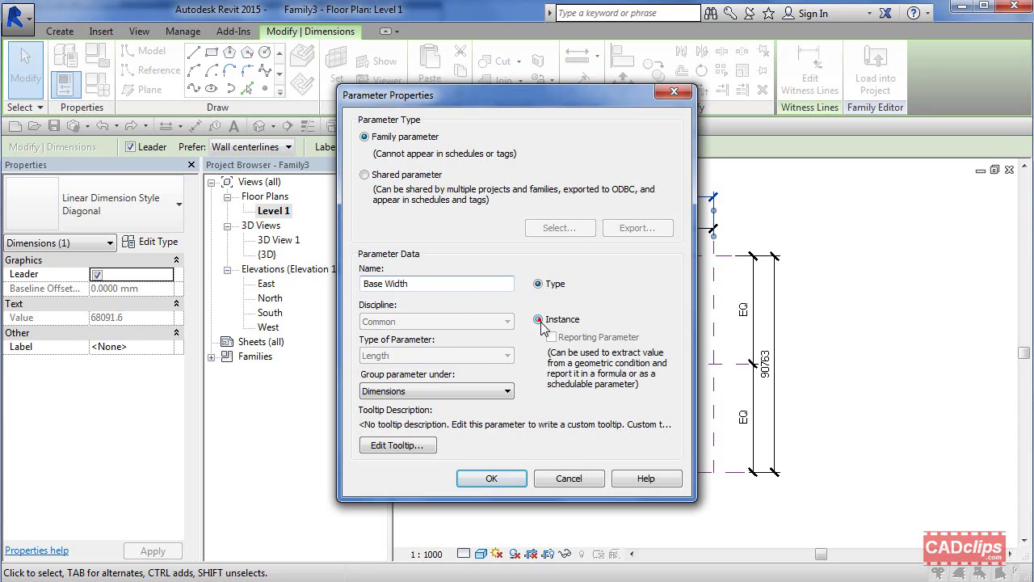
pyautogui.click(482, 476)
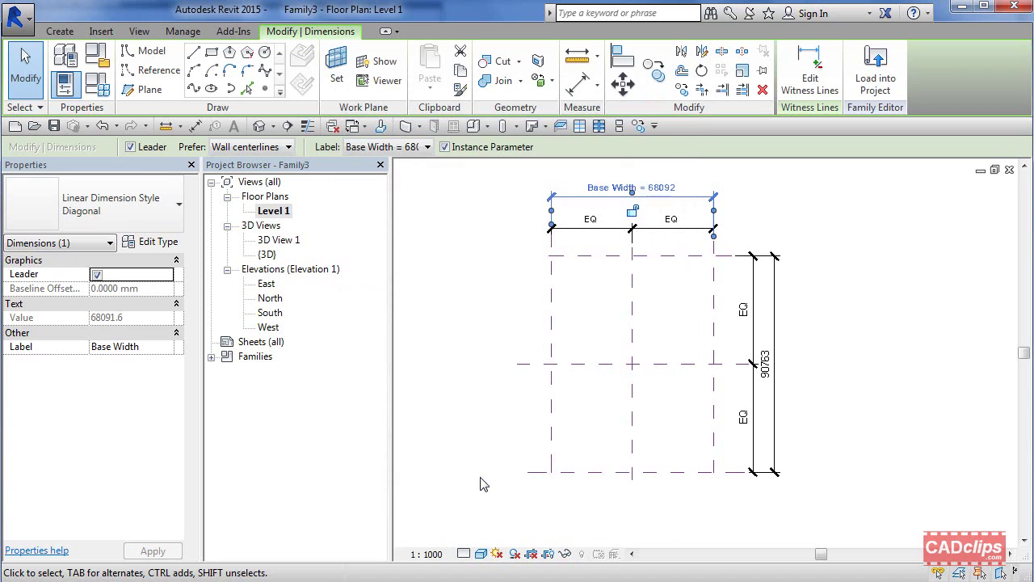
pyautogui.click(776, 282)
# Label the 90763 depth dimension with a new instance parameter 'Base Depth'.
pyautogui.click(405, 148)
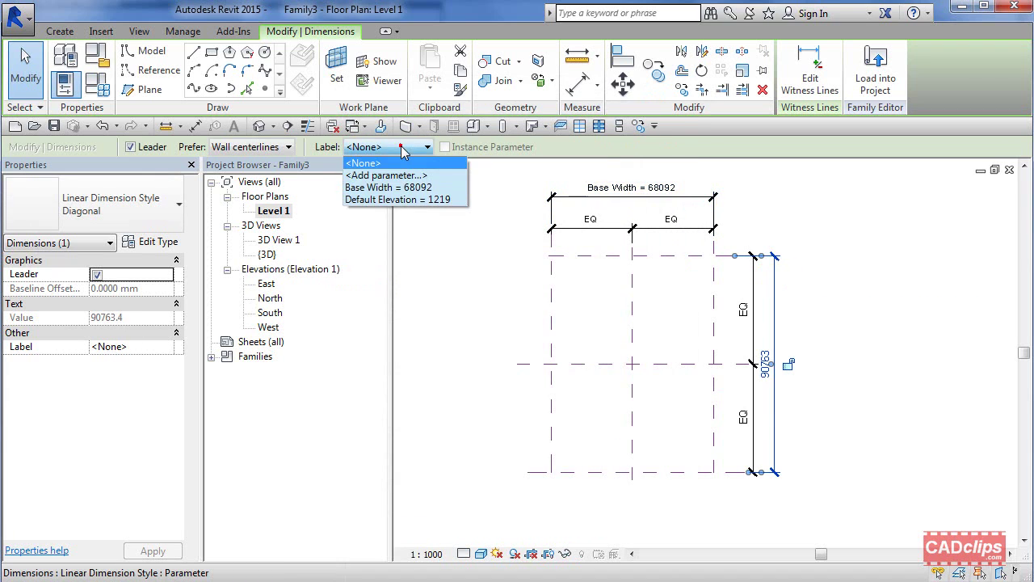
pyautogui.click(379, 175)
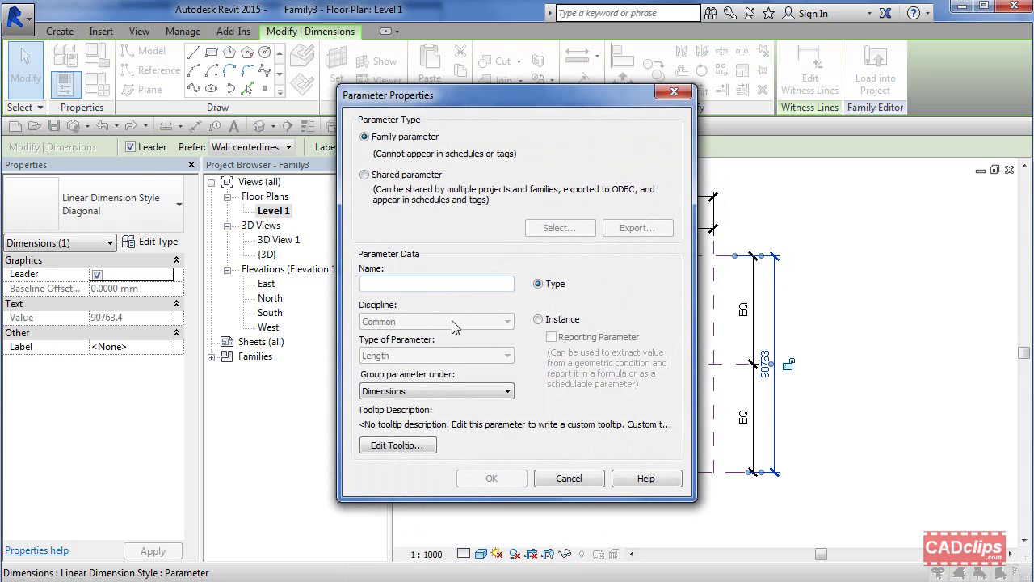
pyautogui.click(386, 284)
pyautogui.write('Base')
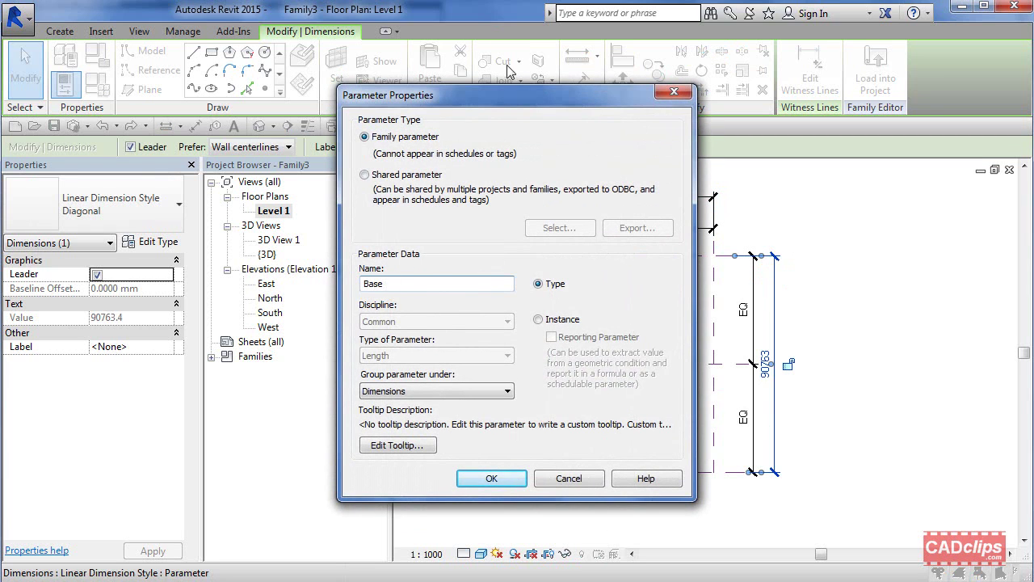
pyautogui.moveTo(423, 93); pyautogui.dragTo(347, 84)
pyautogui.moveTo(473, 86); pyautogui.dragTo(586, 84)
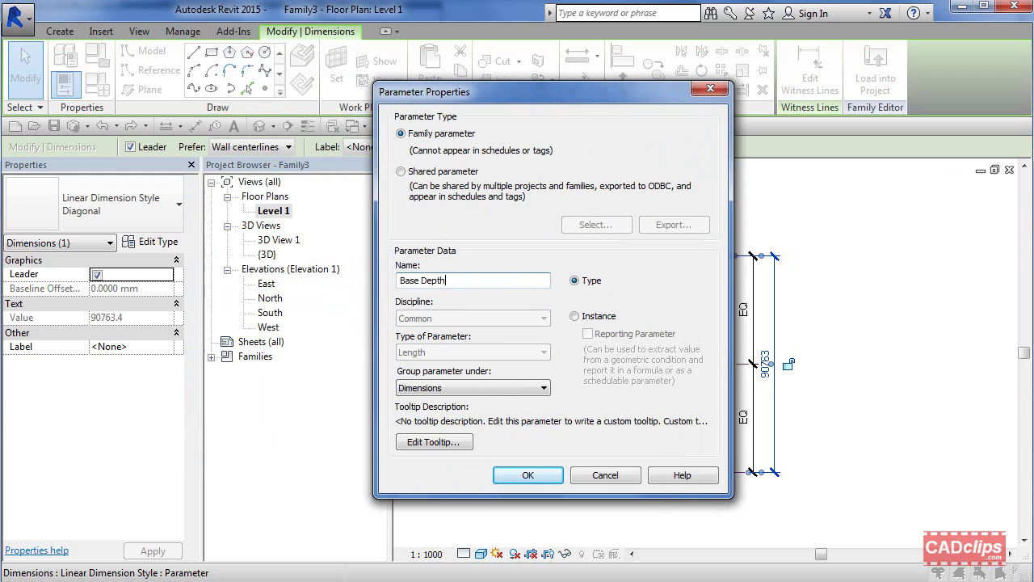
pyautogui.click(575, 316)
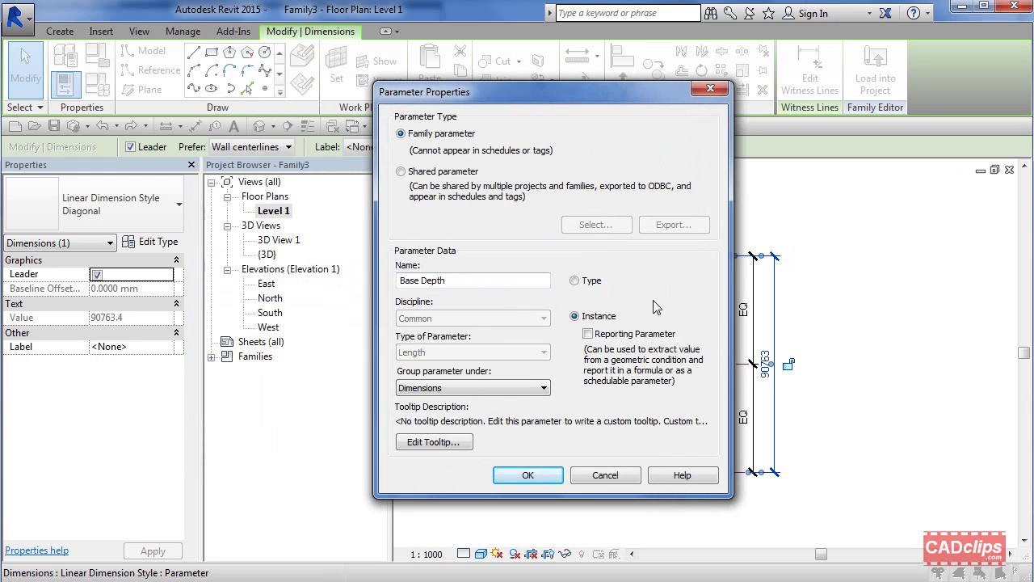
pyautogui.click(529, 474)
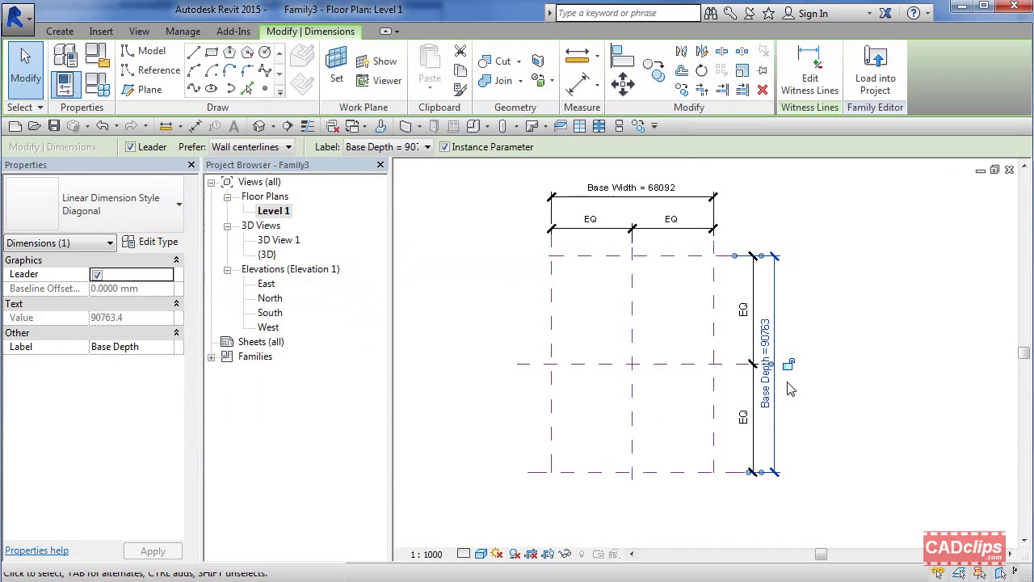
pyautogui.click(835, 351)
pyautogui.moveTo(836, 351); pyautogui.dragTo(875, 368, button='middle')
# Inspect the left reference plane and the Base Width dimension, then pan the plan view.
pyautogui.click(588, 291)
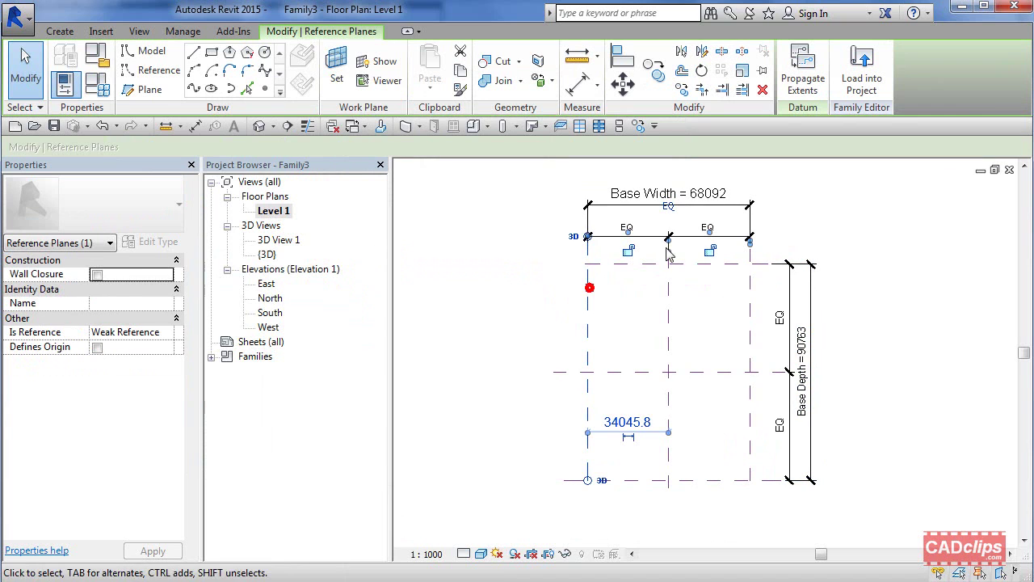
pyautogui.click(714, 204)
pyautogui.click(850, 206)
pyautogui.moveTo(648, 230); pyautogui.dragTo(734, 250, button='middle')
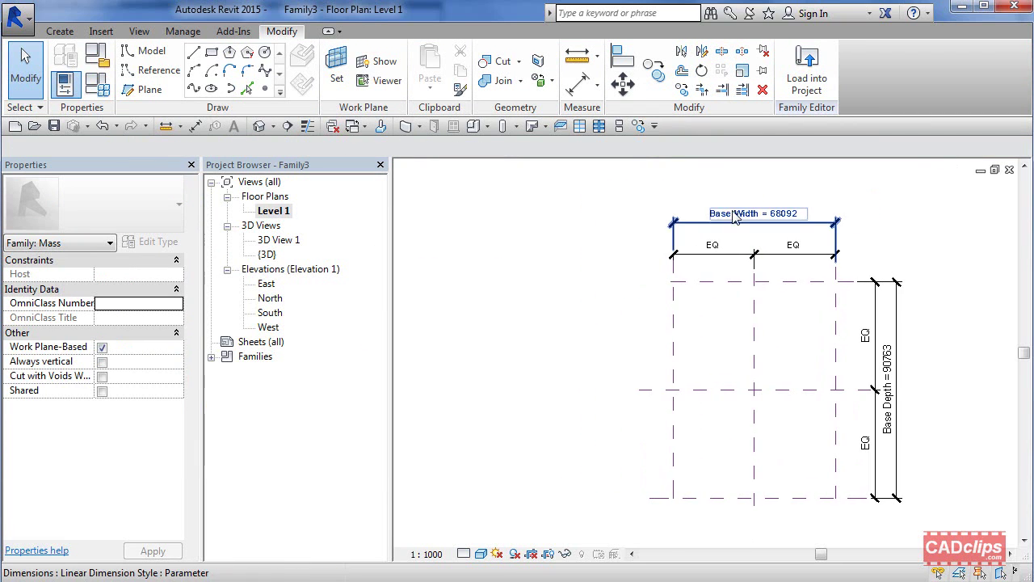
# In Family Types, set Base Width to 100m and Base Depth to 80m, then apply and close.
pyautogui.click(98, 86)
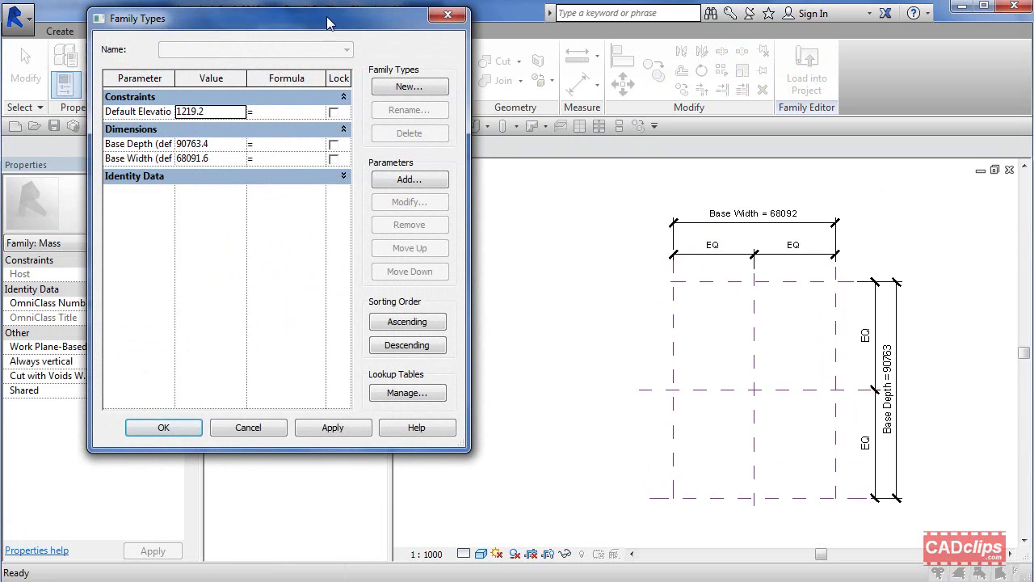
pyautogui.moveTo(327, 23); pyautogui.dragTo(316, 79)
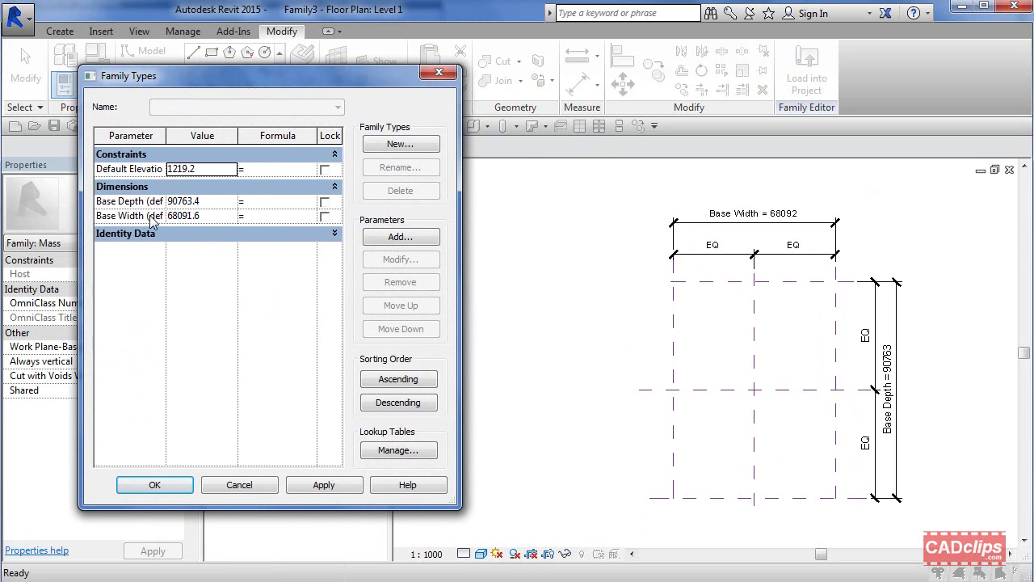
pyautogui.click(199, 216)
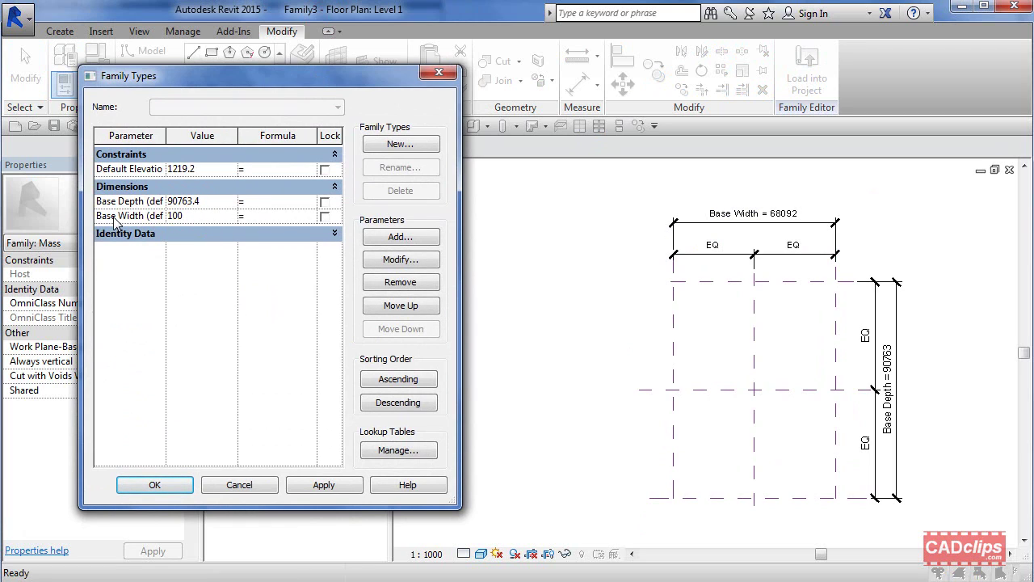
pyautogui.write('100m')
pyautogui.click(212, 201)
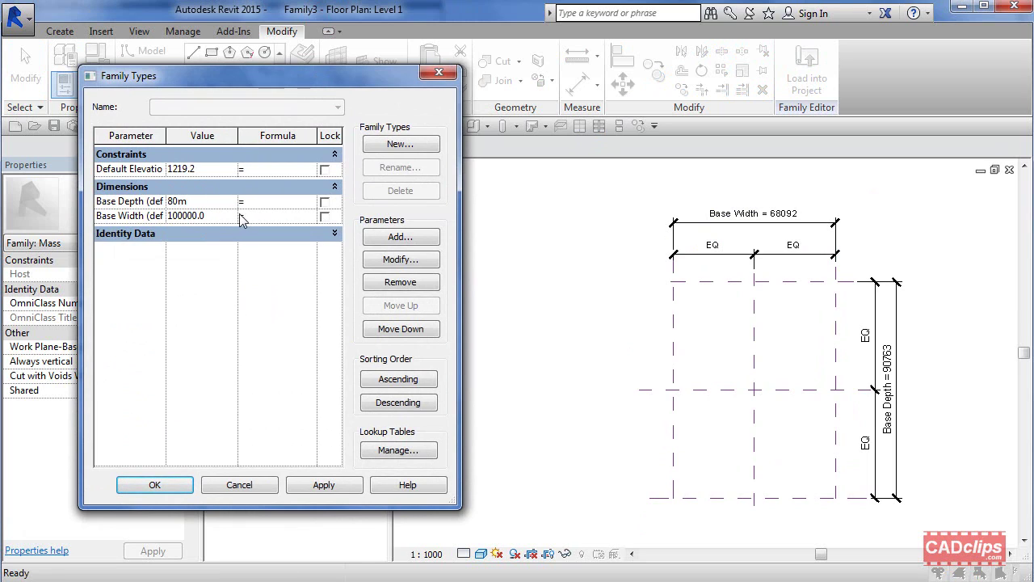
pyautogui.write('80m')
pyautogui.click(215, 216)
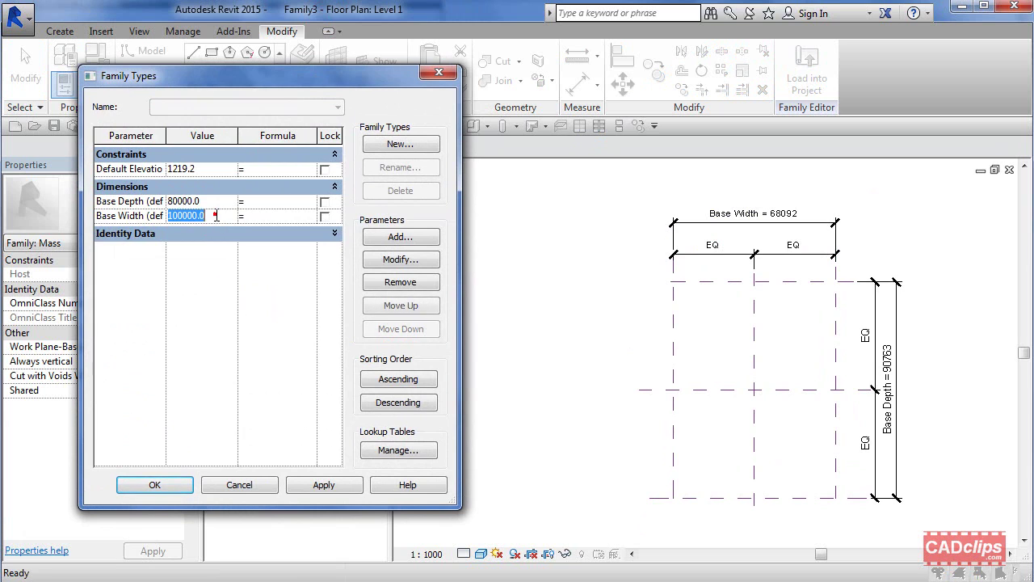
pyautogui.click(311, 485)
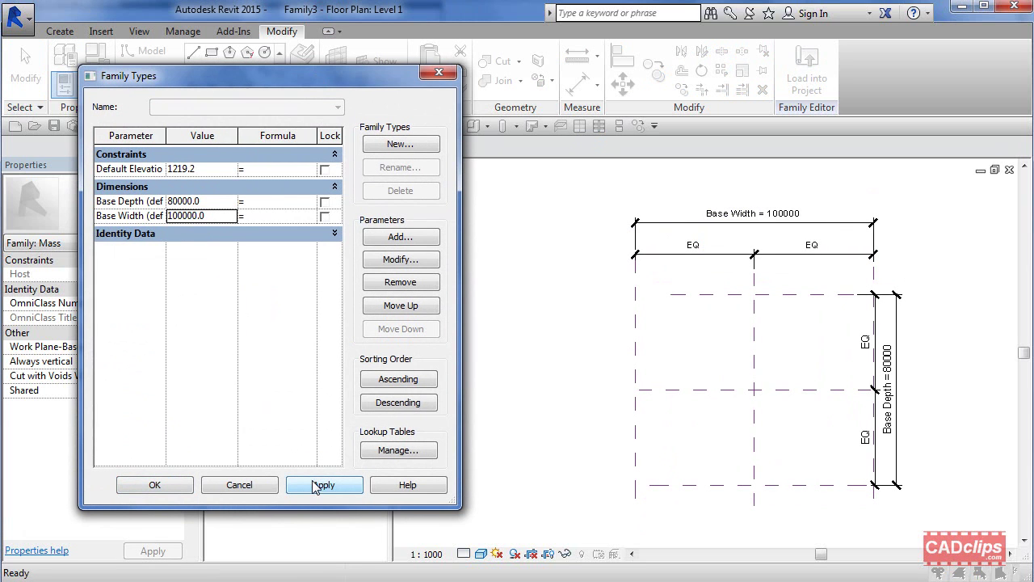
pyautogui.click(155, 485)
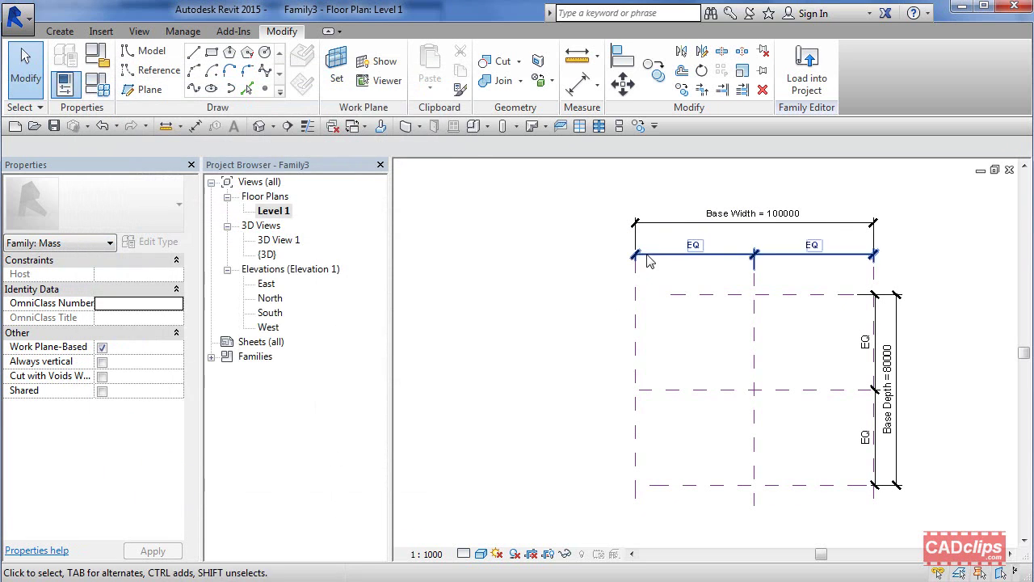
# Extend the top horizontal reference plane's left end past the base.
pyautogui.click(677, 296)
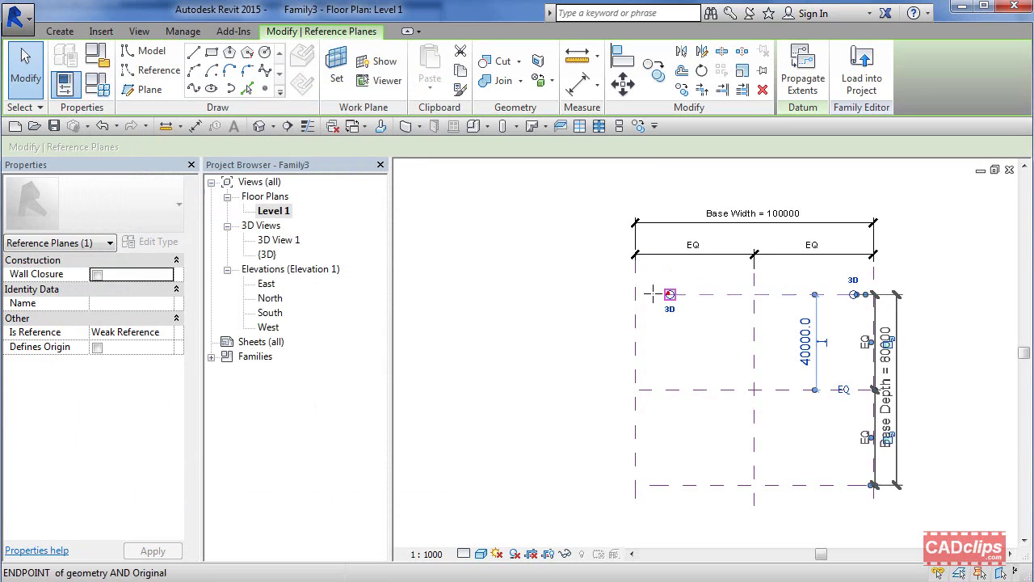
pyautogui.moveTo(670, 294); pyautogui.dragTo(614, 302)
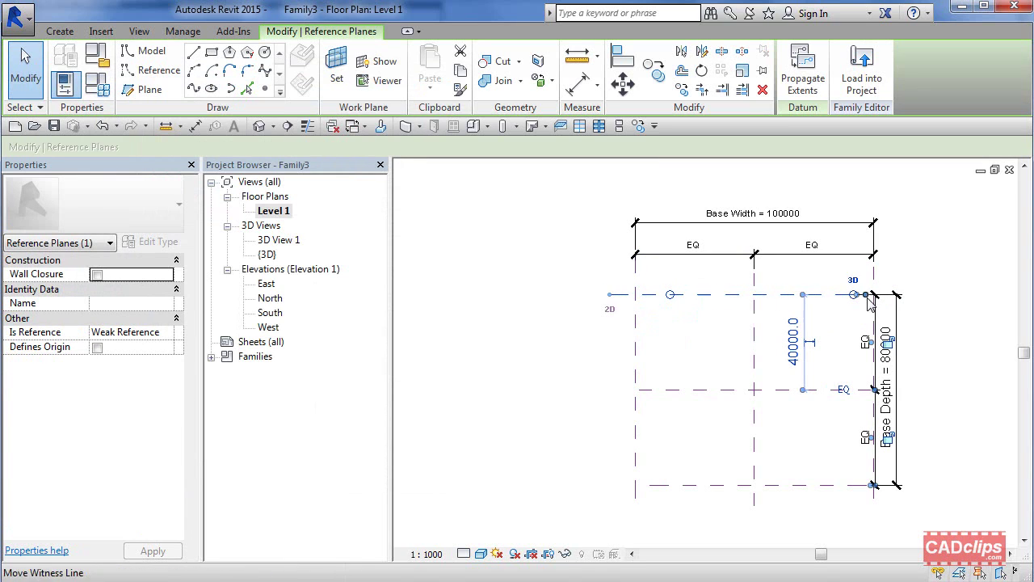
pyautogui.scroll(3, 863, 303)
pyautogui.moveTo(863, 302); pyautogui.dragTo(768, 301, button='middle')
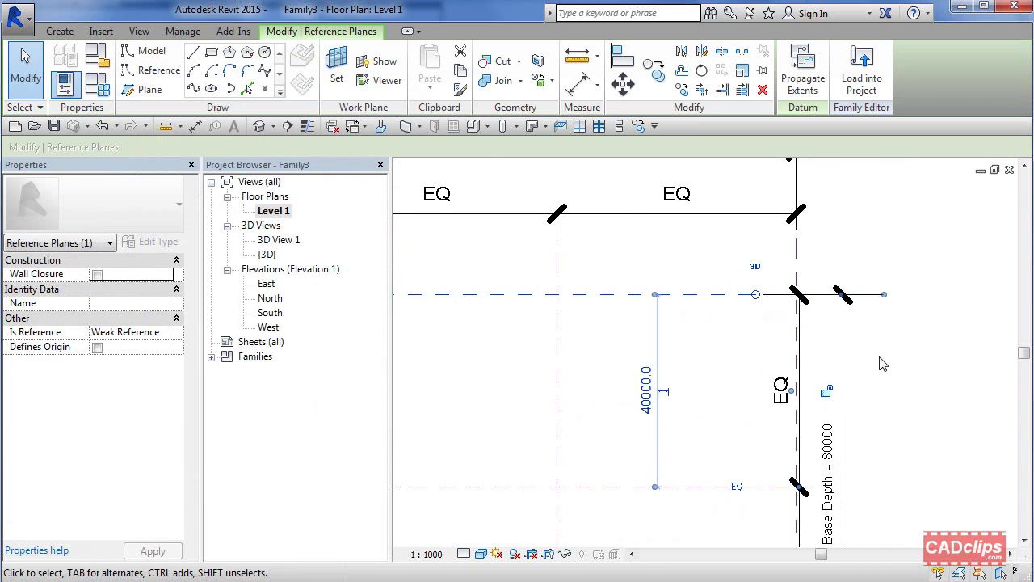
pyautogui.scroll(-2, 873, 355)
pyautogui.click(801, 348)
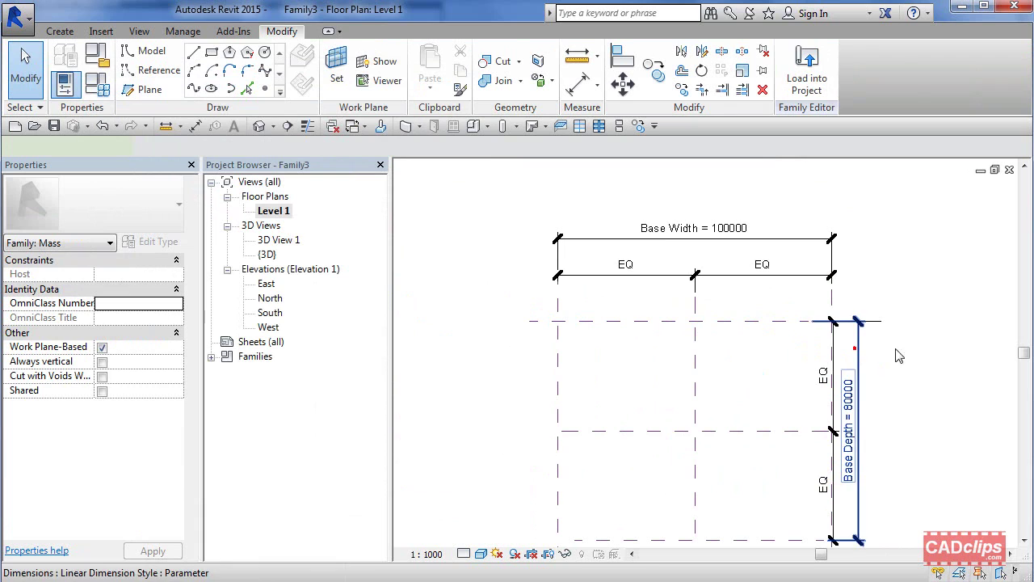
# Move the EQ dimension line further right of the base.
pyautogui.click(854, 349)
pyautogui.moveTo(835, 348); pyautogui.dragTo(880, 358)
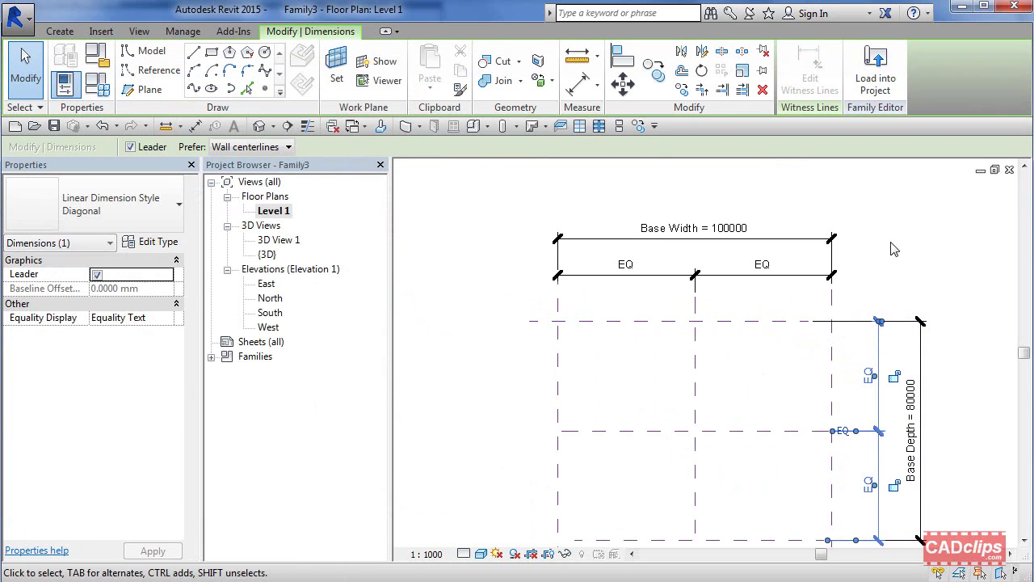
pyautogui.click(841, 323)
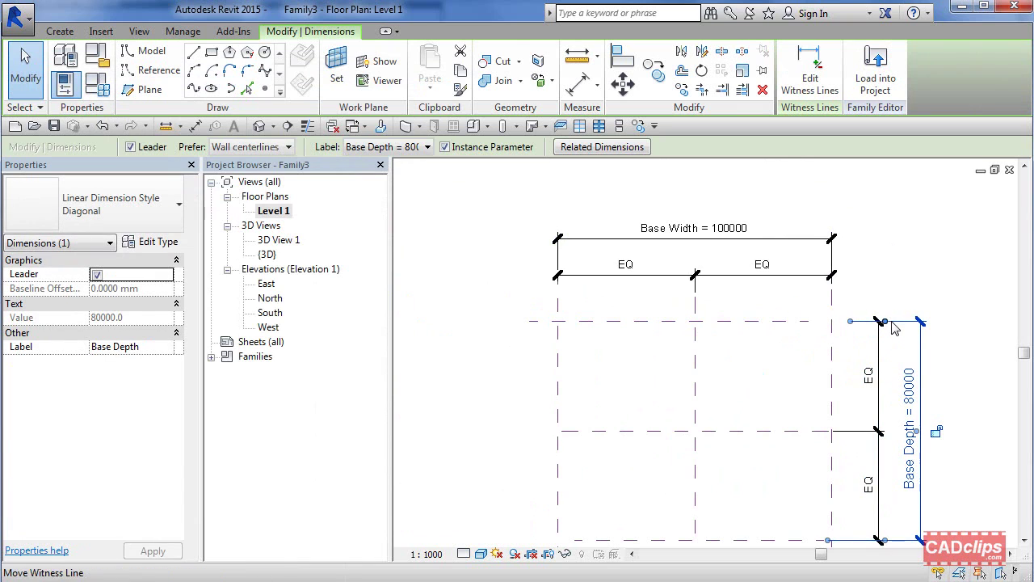
pyautogui.moveTo(920, 341); pyautogui.dragTo(904, 269, button='middle')
# Extend the top plane's right end outward and check the bottom and Center (Front/Back) planes.
pyautogui.click(769, 249)
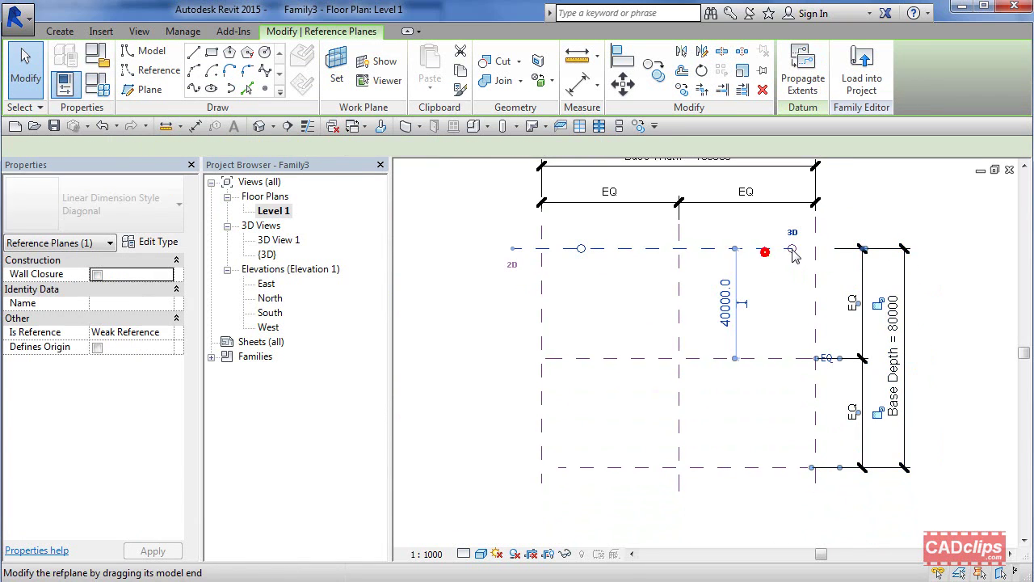
pyautogui.moveTo(792, 248); pyautogui.dragTo(827, 248)
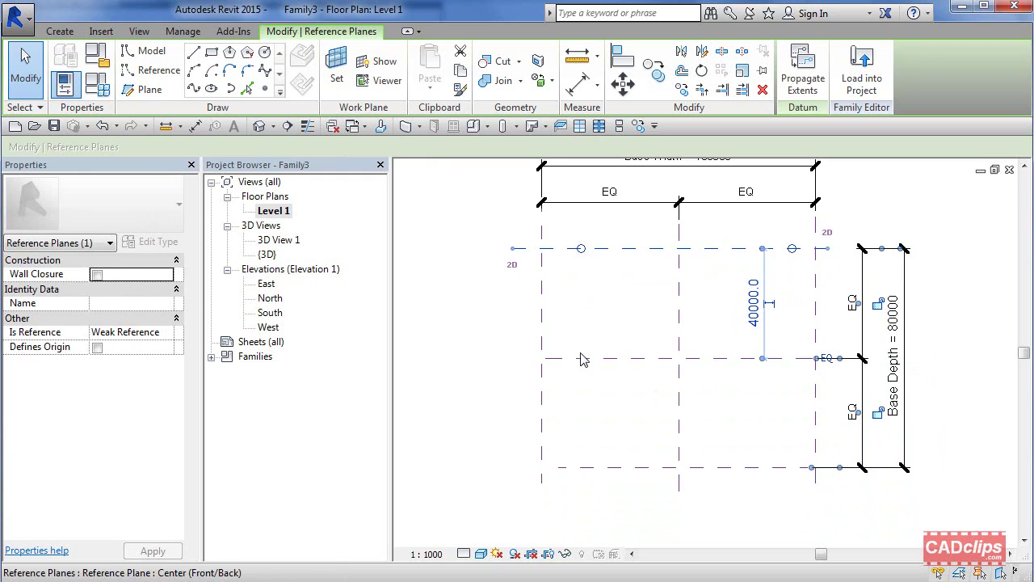
pyautogui.click(559, 469)
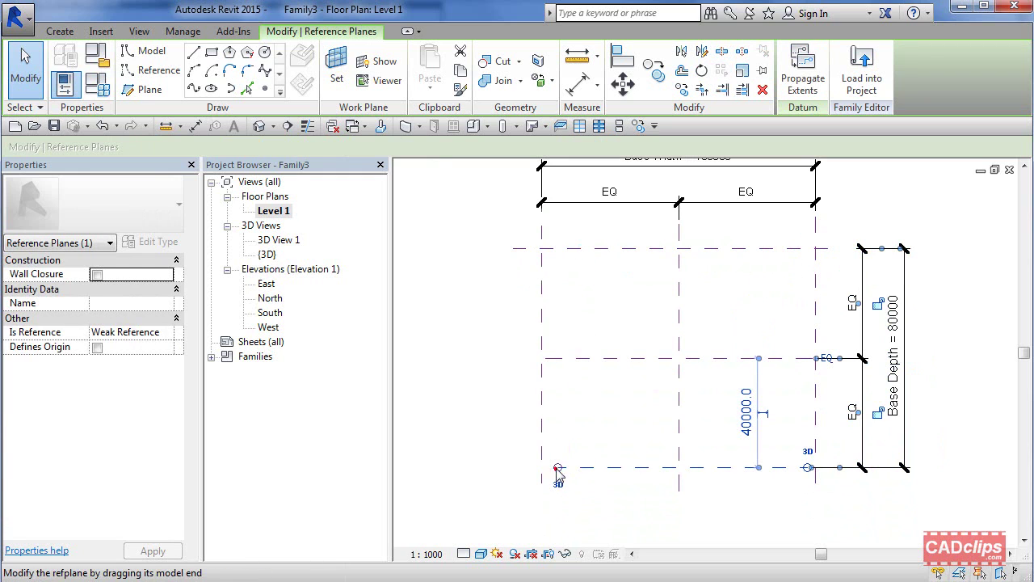
pyautogui.click(545, 358)
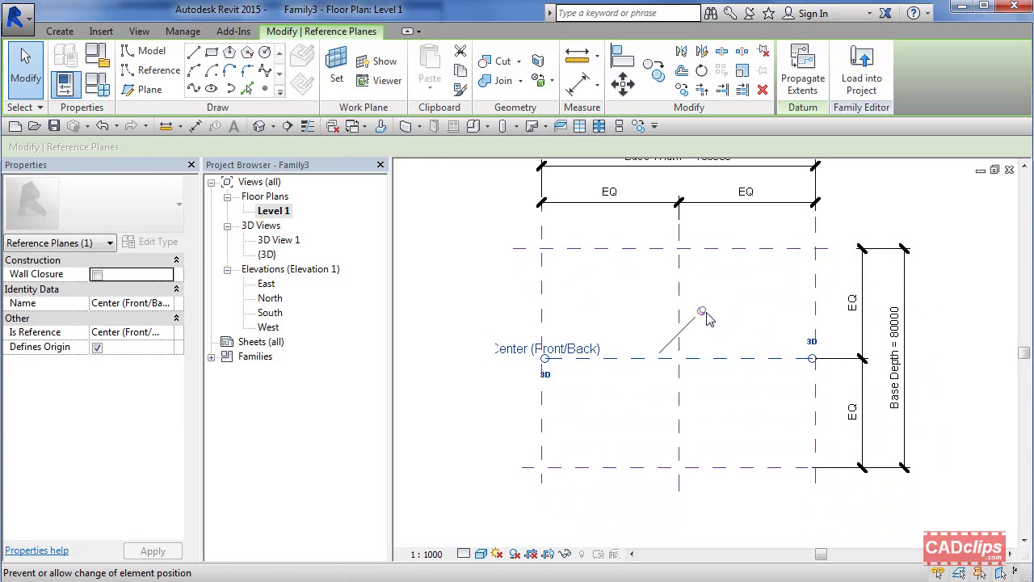
pyautogui.click(744, 318)
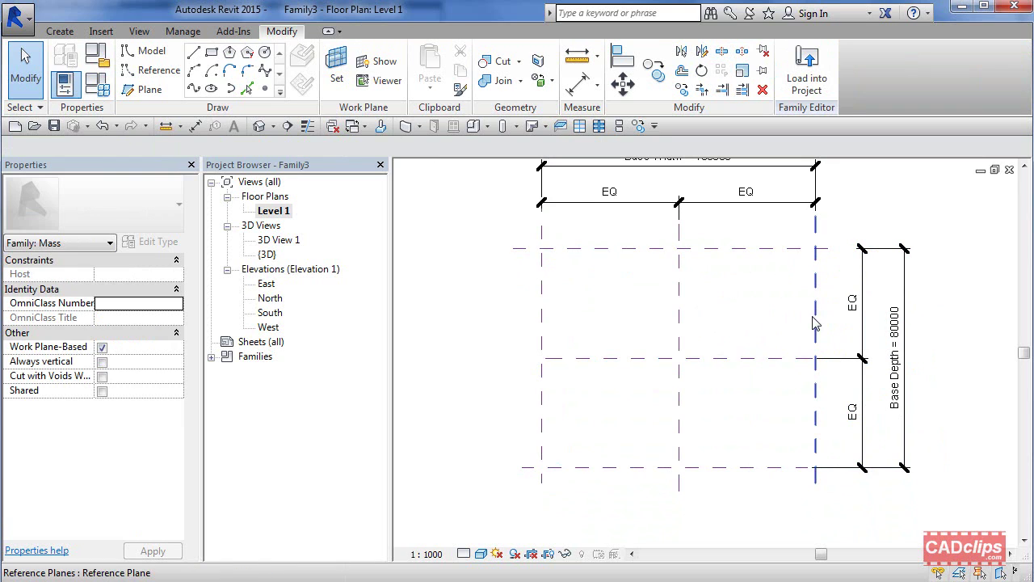
pyautogui.moveTo(739, 291); pyautogui.dragTo(727, 346, button='middle')
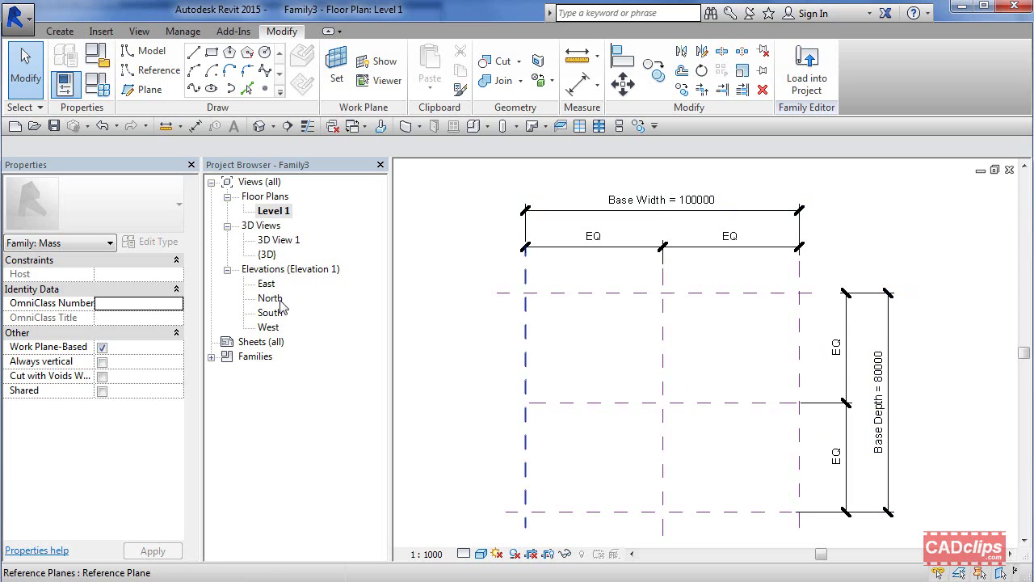
# In the South elevation, draw a horizontal reference plane high above the base.
pyautogui.doubleClick(271, 313)
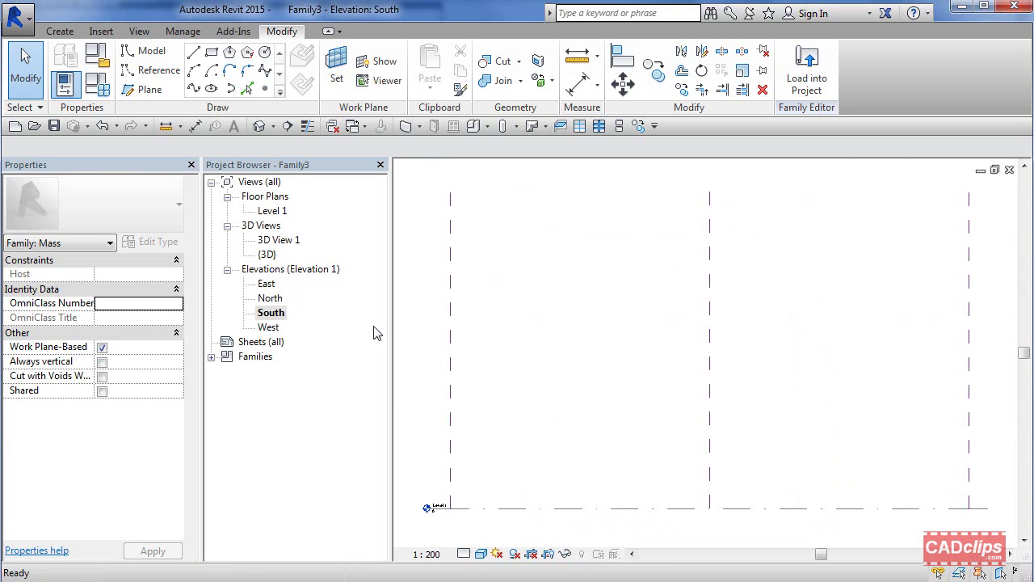
pyautogui.scroll(-2, 672, 259)
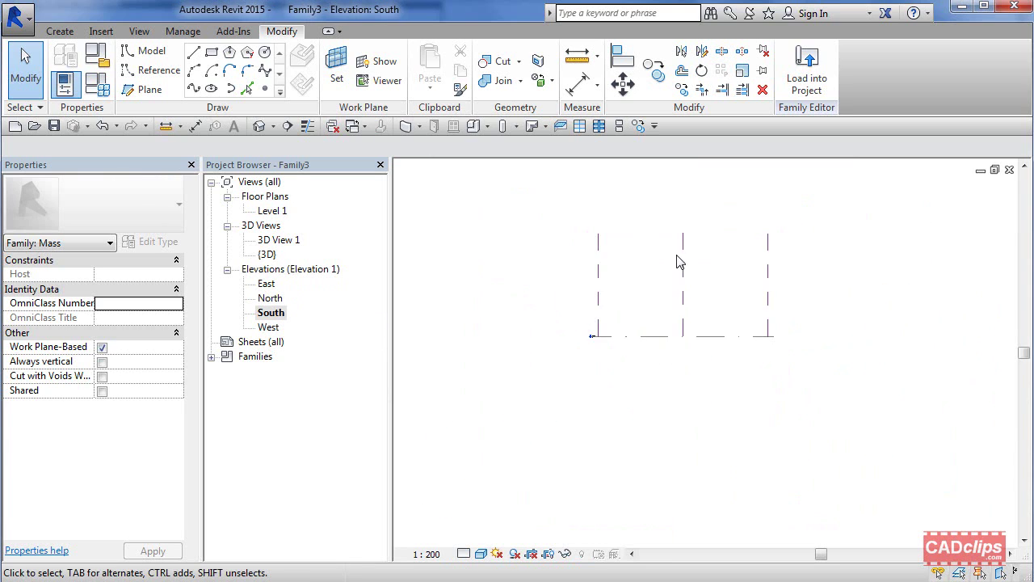
pyautogui.moveTo(679, 260); pyautogui.dragTo(619, 402, button='middle')
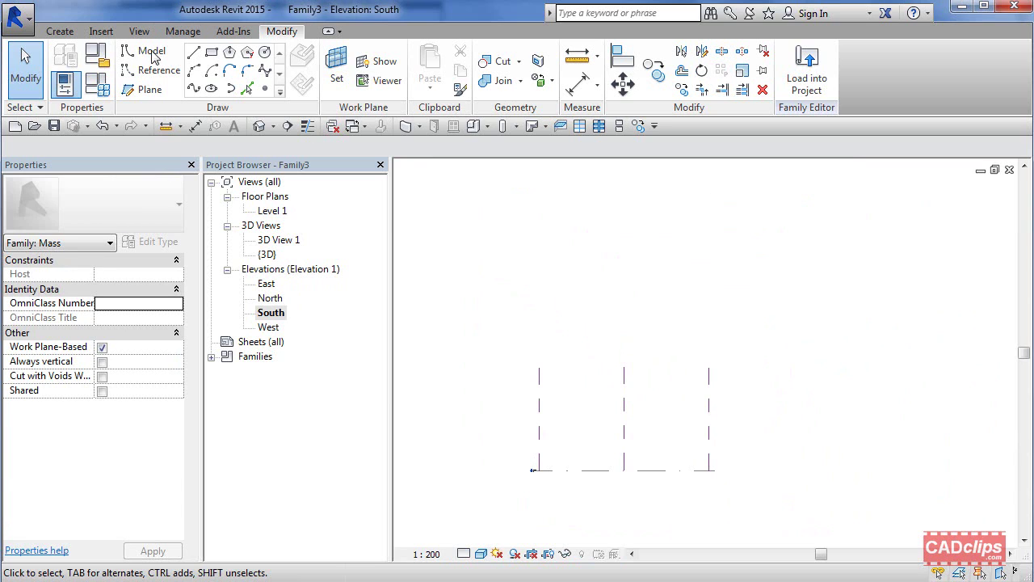
pyautogui.click(144, 89)
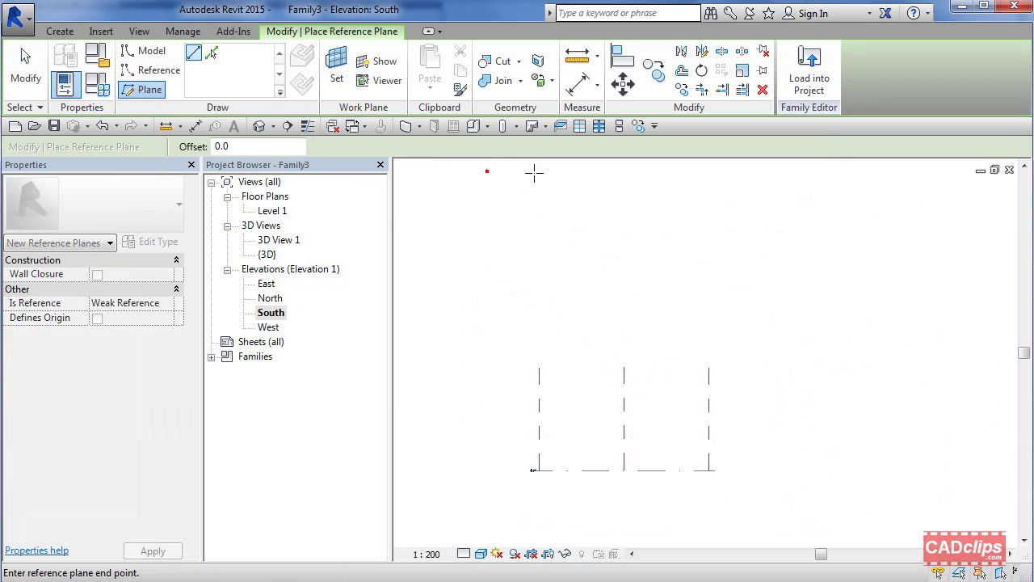
pyautogui.click(788, 172)
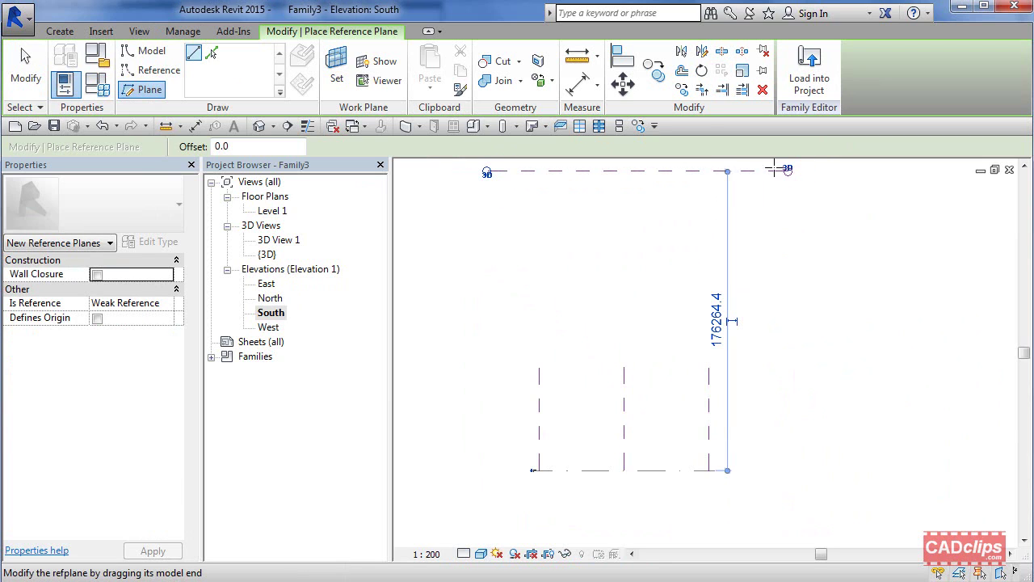
# Add an aligned dimension from Level 1 to the new top plane and set view scale 1:1000.
pyautogui.click(577, 84)
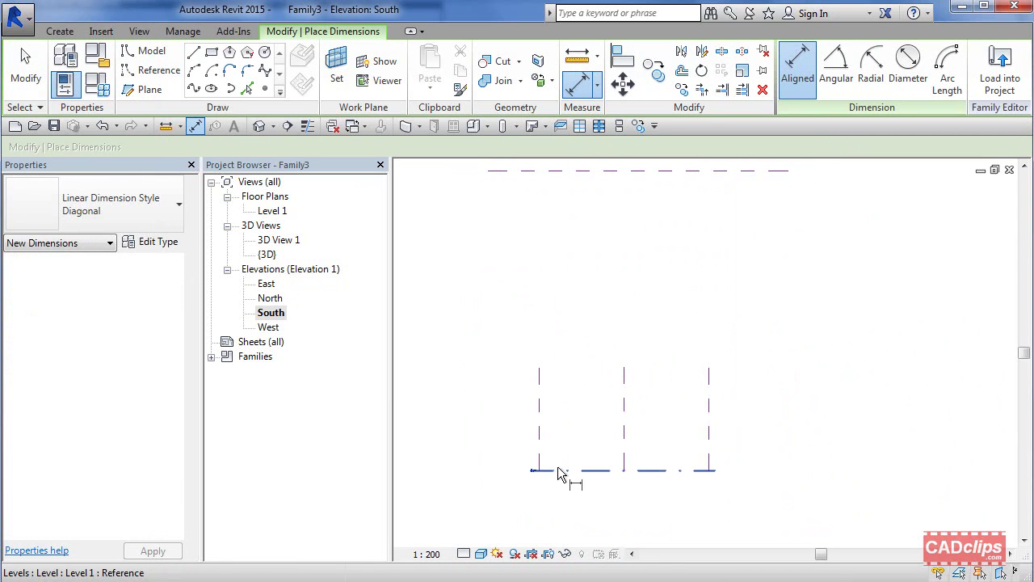
pyautogui.click(558, 470)
pyautogui.click(586, 171)
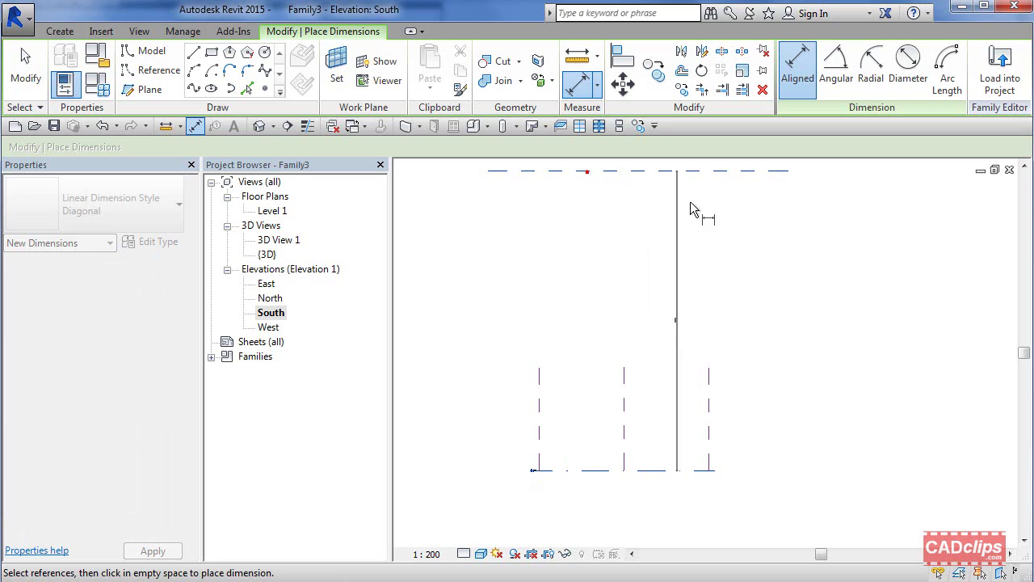
pyautogui.click(731, 203)
pyautogui.click(441, 553)
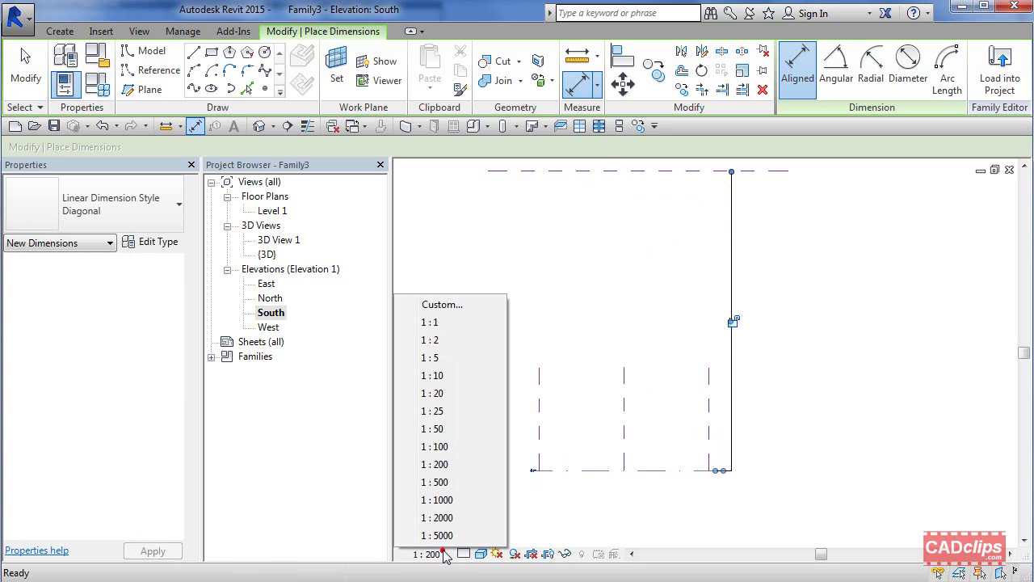
pyautogui.click(455, 500)
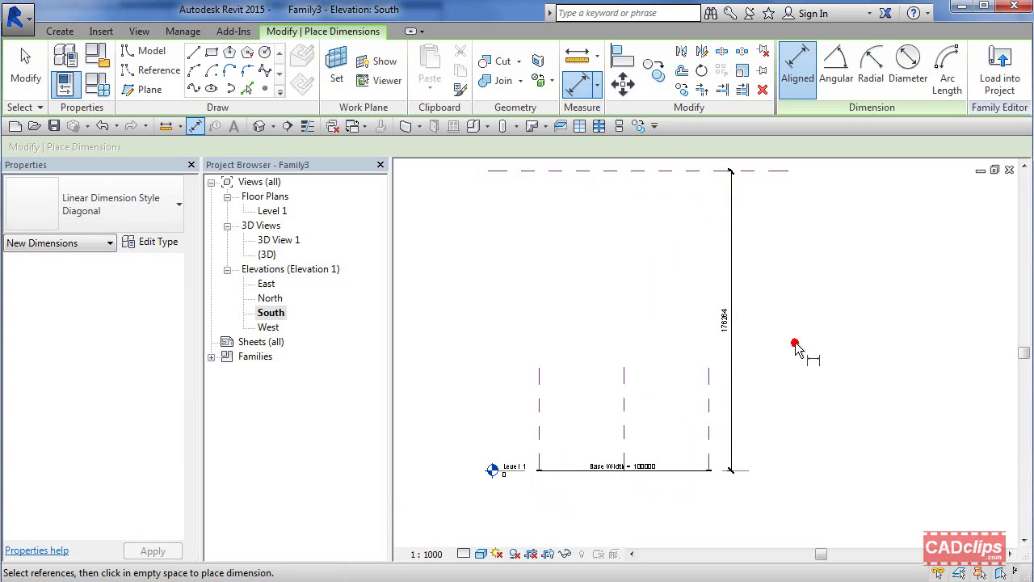
pyautogui.press('Escape')
pyautogui.scroll(3, 734, 332)
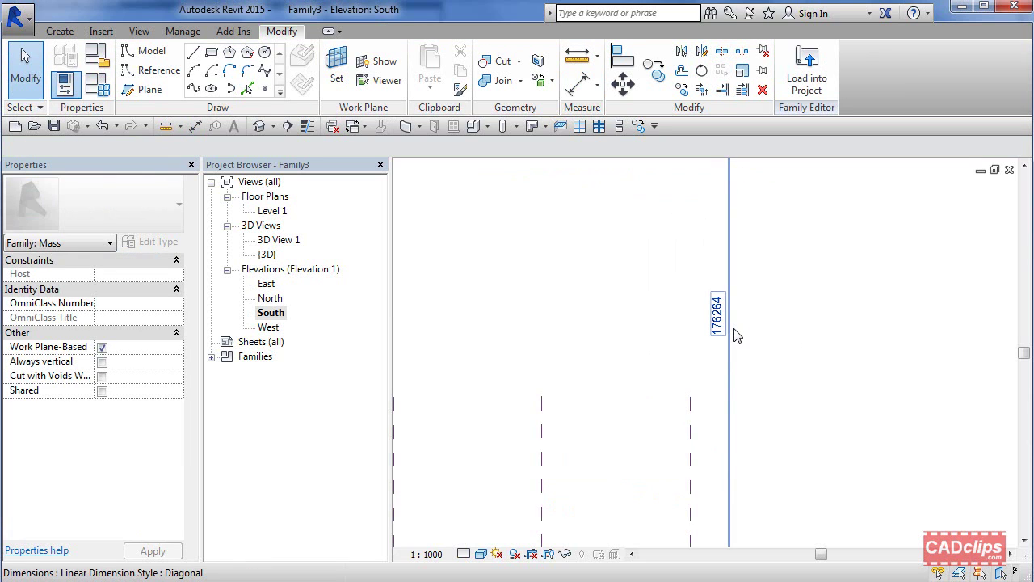
pyautogui.scroll(-3, 734, 331)
pyautogui.moveTo(735, 331); pyautogui.dragTo(757, 367, button='middle')
# Set the top plane's height dimension to 250 m above Level 1.
pyautogui.click(752, 274)
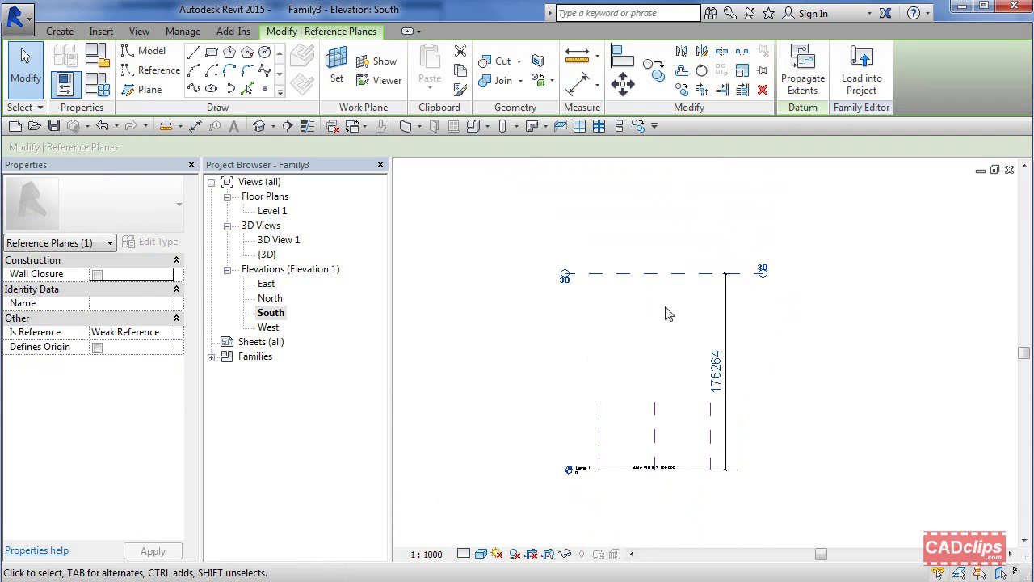
pyautogui.click(725, 373)
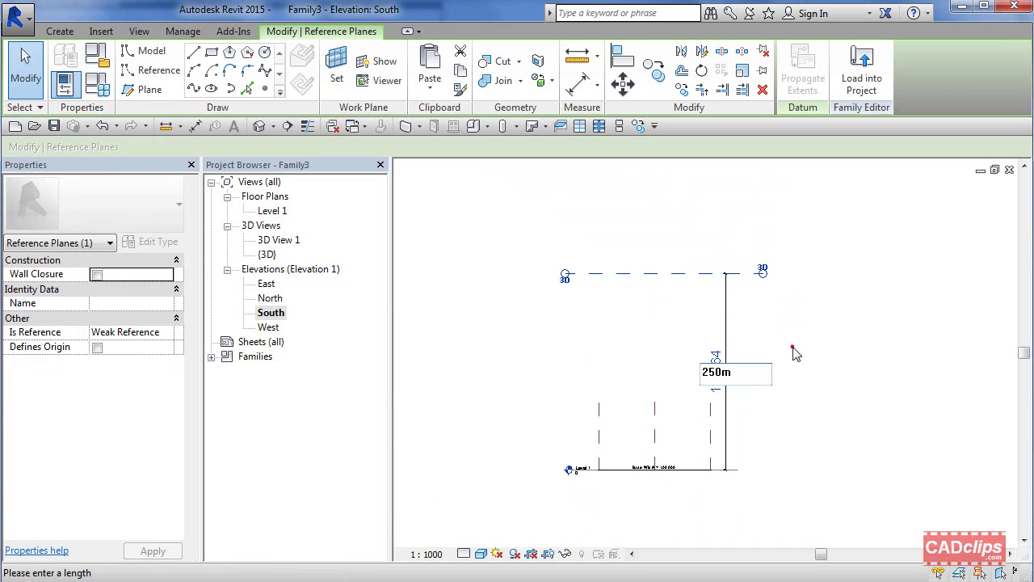
pyautogui.press('Return')
pyautogui.click(797, 308)
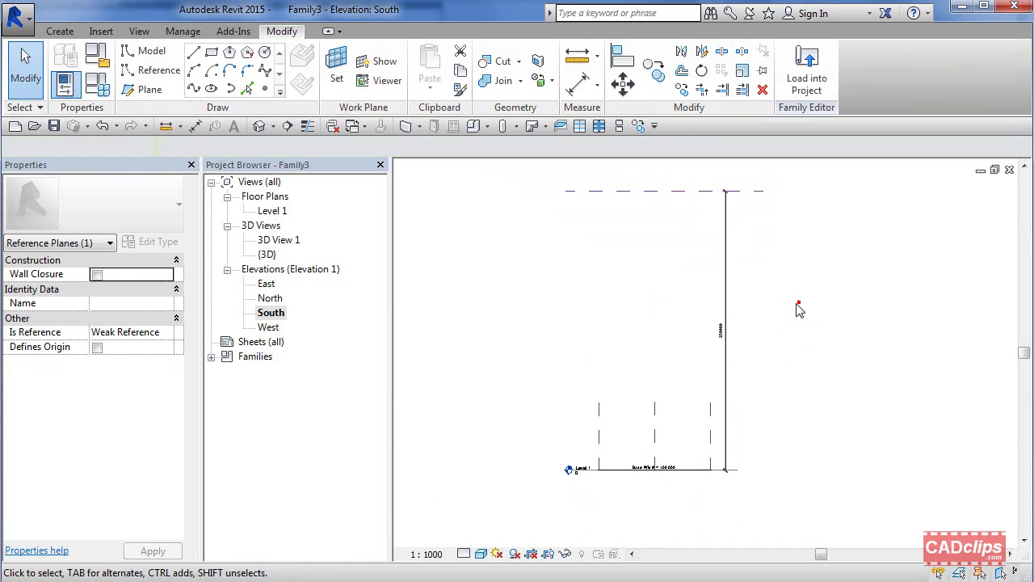
# Extend the right and left vertical reference planes up to the top plane.
pyautogui.click(710, 431)
pyautogui.moveTo(711, 401); pyautogui.dragTo(724, 184)
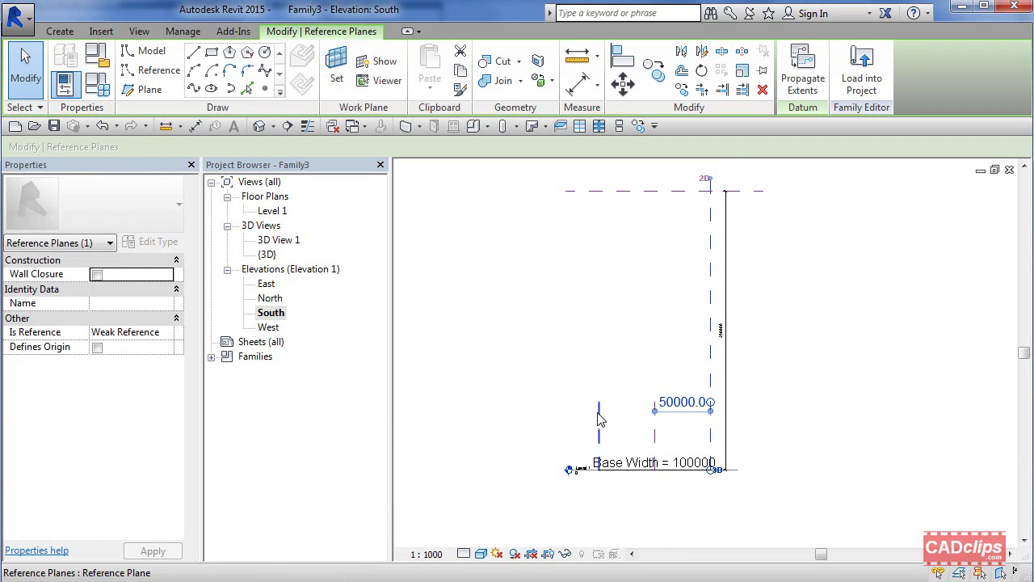
pyautogui.moveTo(599, 402); pyautogui.dragTo(614, 182)
pyautogui.click(835, 318)
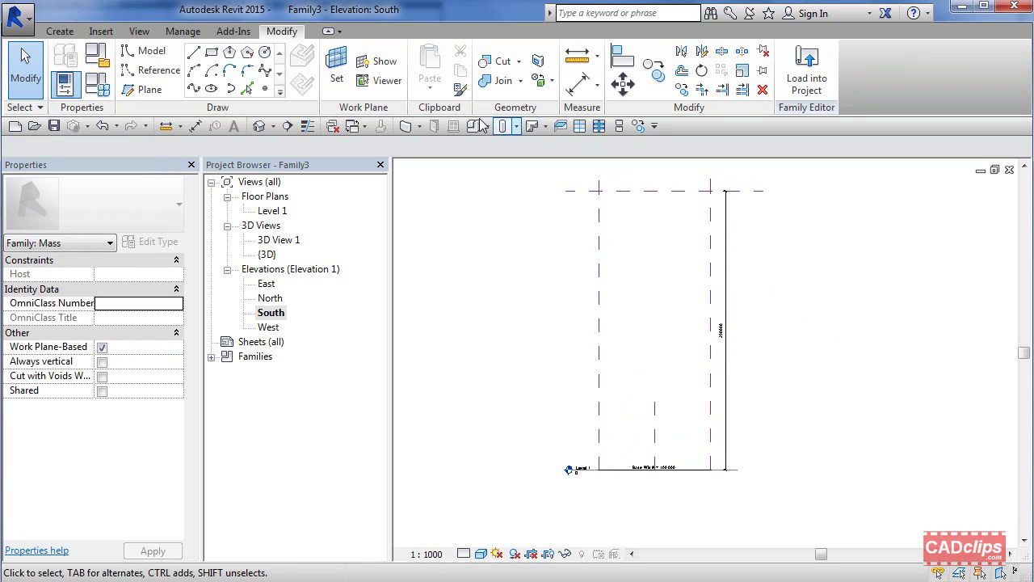
# In the default 3D view, make the front vertical reference plane taller and wider on both sides.
pyautogui.click(260, 126)
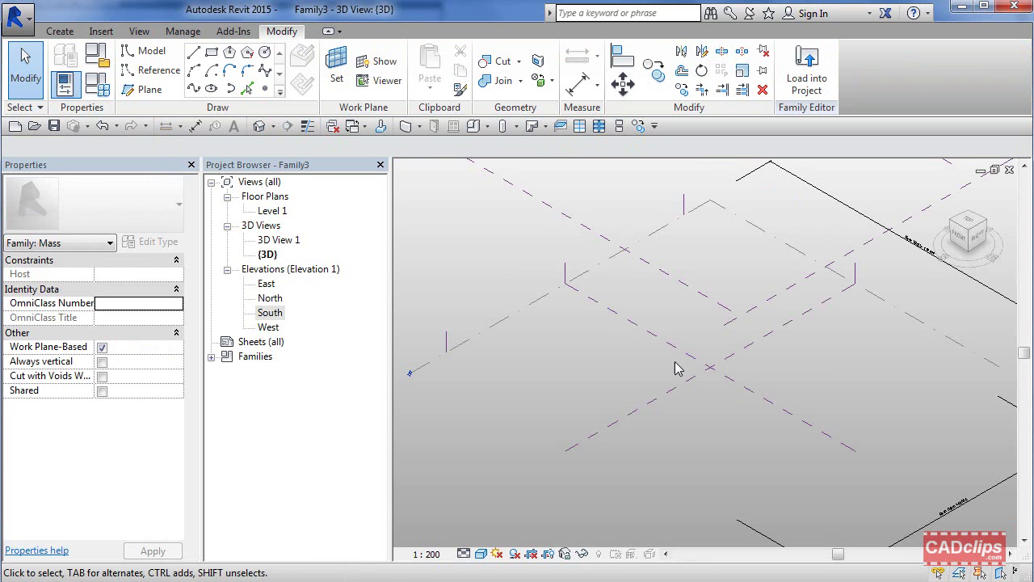
pyautogui.scroll(-4, 615, 372)
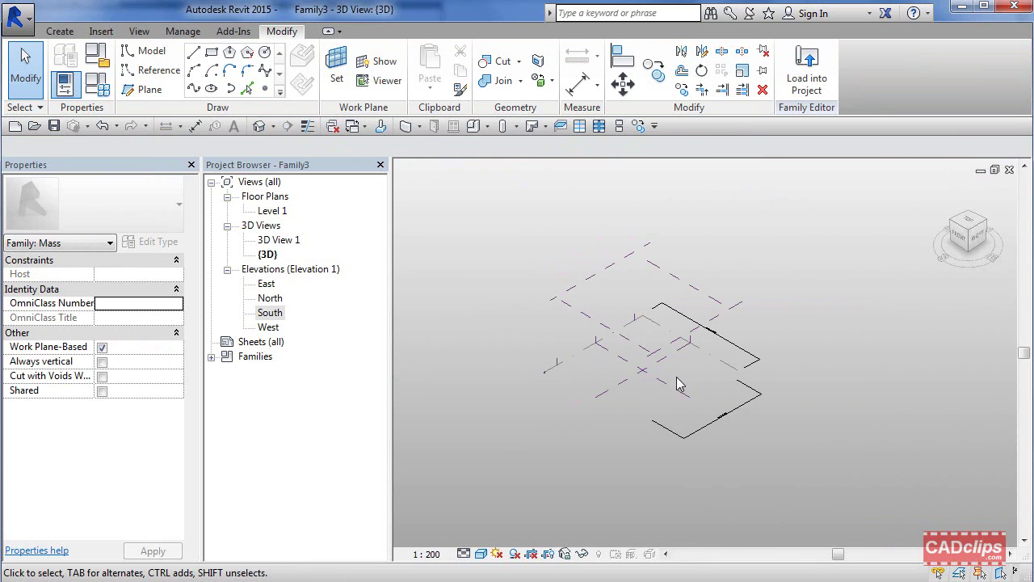
pyautogui.keyDown('shift'); pyautogui.moveTo(684, 391); pyautogui.dragTo(714, 339, button='middle'); pyautogui.keyUp('shift')
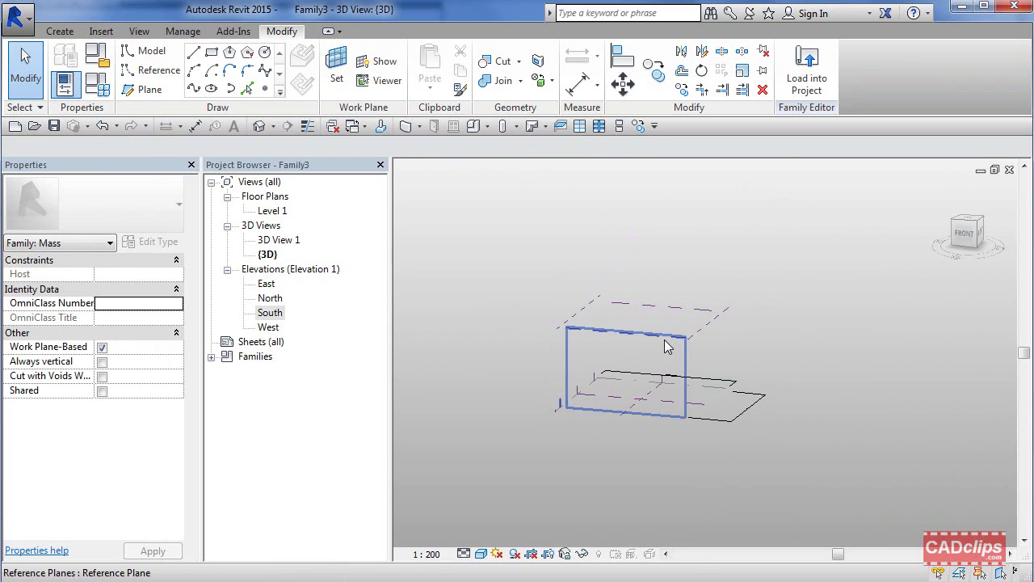
pyautogui.click(666, 344)
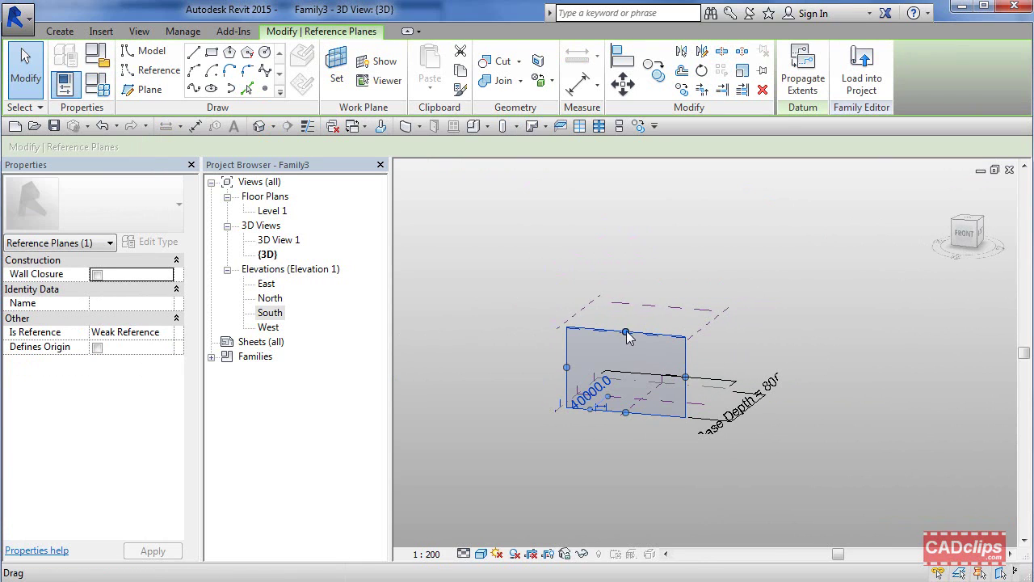
pyautogui.moveTo(629, 338); pyautogui.dragTo(630, 250)
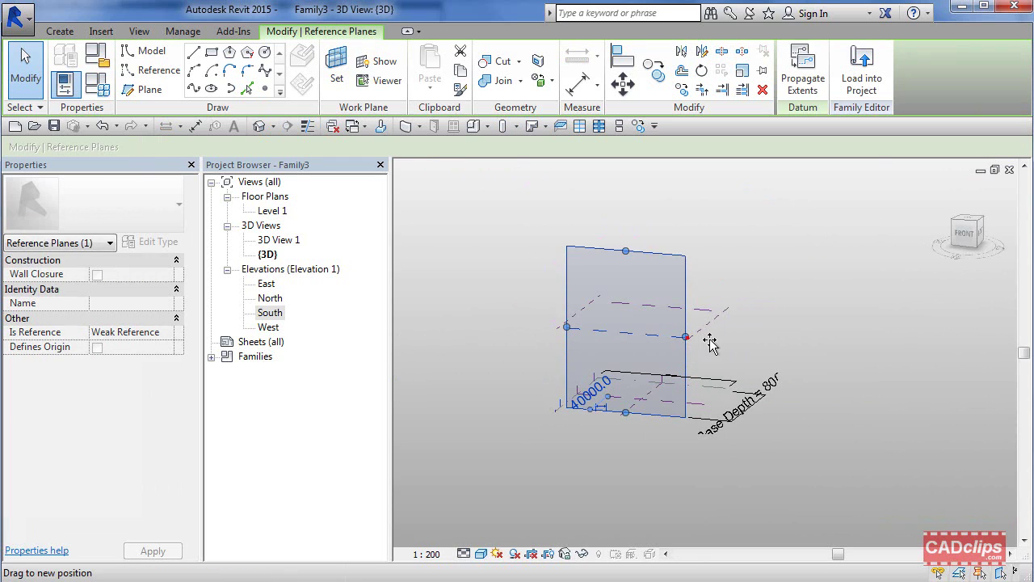
pyautogui.moveTo(709, 343); pyautogui.dragTo(729, 339)
pyautogui.moveTo(566, 326); pyautogui.dragTo(534, 323)
pyautogui.click(839, 335)
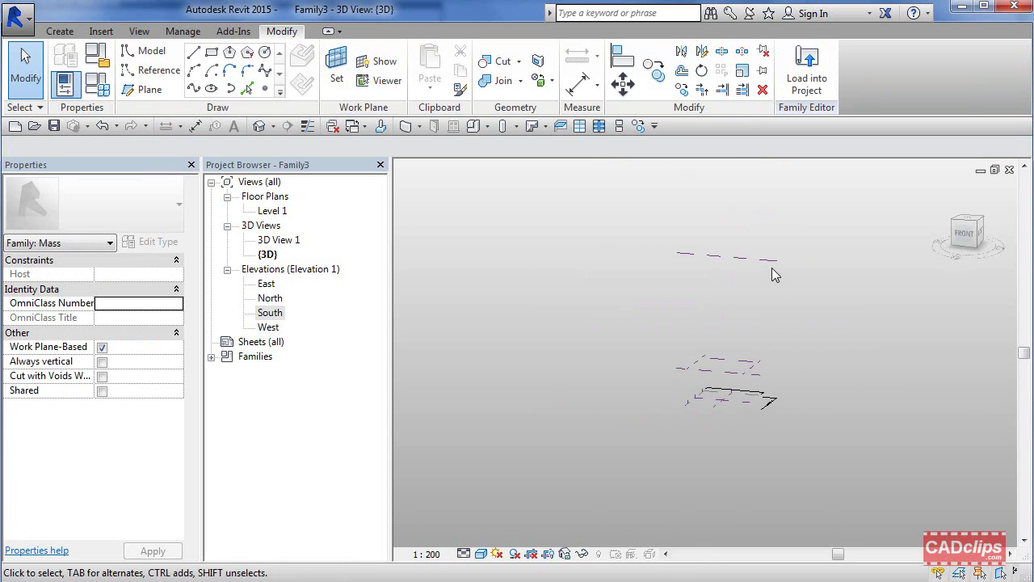
# Stretch the top reference plane wider to the right, forward and further back.
pyautogui.click(773, 268)
pyautogui.scroll(2, 778, 268)
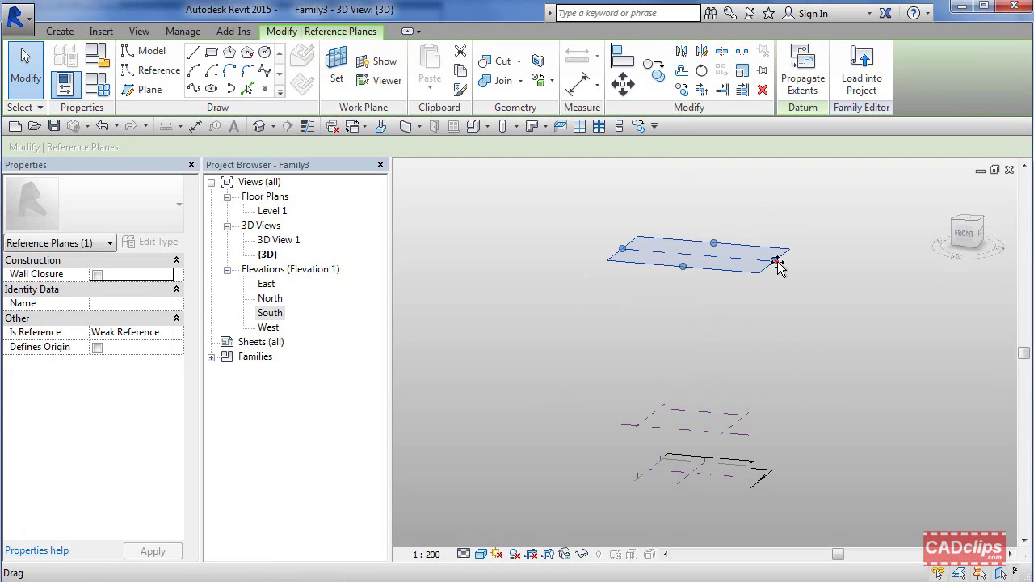
pyautogui.moveTo(778, 268); pyautogui.dragTo(789, 260)
pyautogui.moveTo(695, 270); pyautogui.dragTo(663, 289)
pyautogui.moveTo(723, 242); pyautogui.dragTo(740, 229)
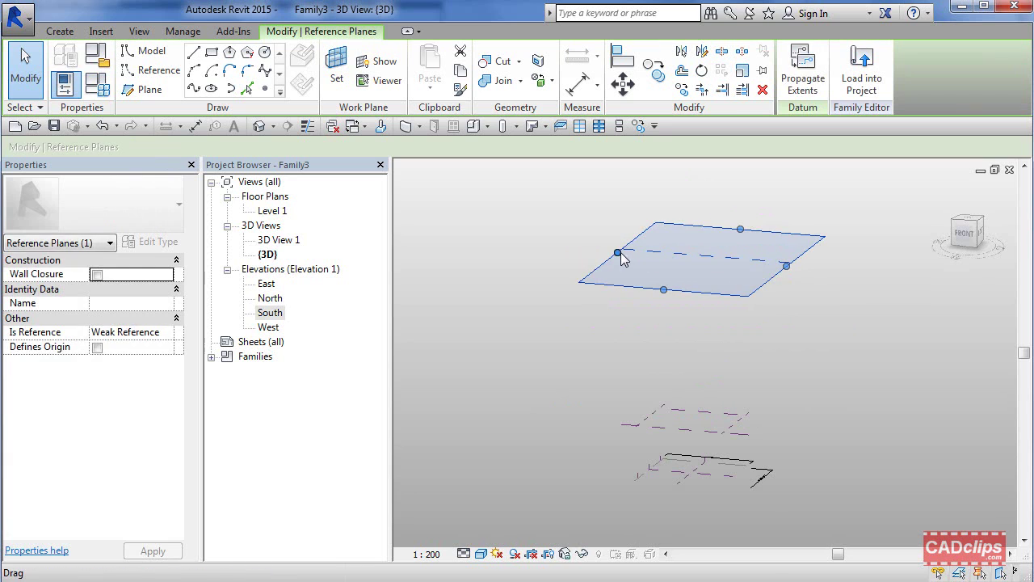
pyautogui.moveTo(605, 252); pyautogui.dragTo(584, 256)
pyautogui.click(849, 396)
# Orbit around the model to inspect a vertical plane and the Center (Front/Back) plane.
pyautogui.keyDown('shift'); pyautogui.moveTo(849, 397); pyautogui.dragTo(740, 363, button='middle'); pyautogui.keyUp('shift')
pyautogui.click(753, 349)
pyautogui.keyDown('shift'); pyautogui.moveTo(849, 360); pyautogui.dragTo(683, 383, button='middle'); pyautogui.keyUp('shift')
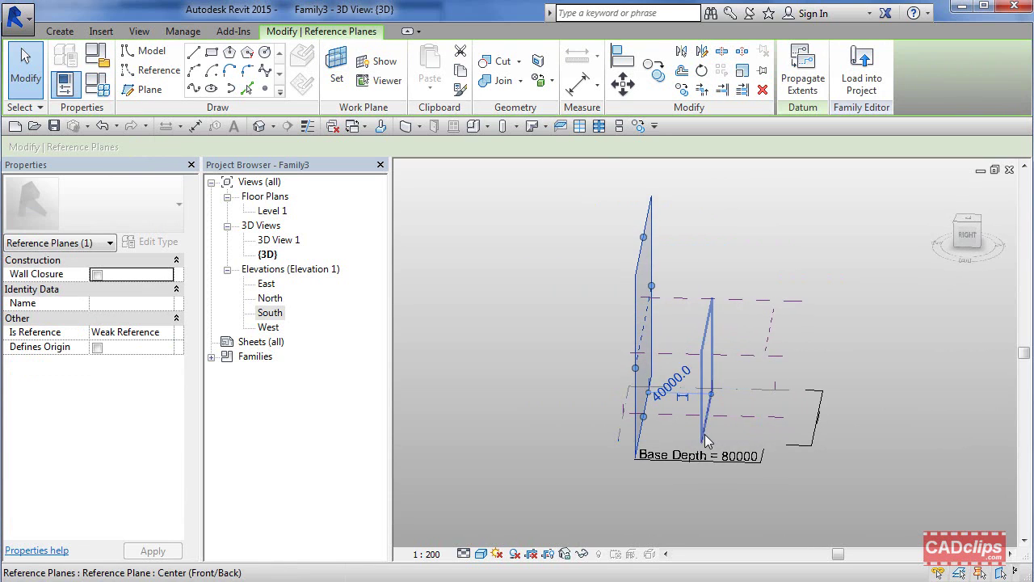
pyautogui.click(705, 404)
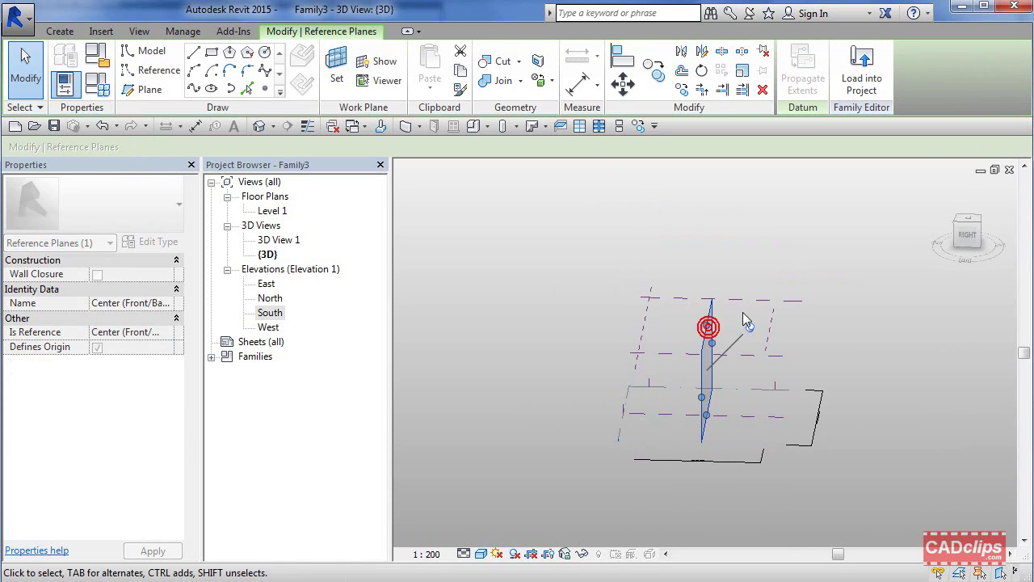
pyautogui.keyDown('shift'); pyautogui.moveTo(808, 461); pyautogui.dragTo(863, 472, button='middle'); pyautogui.keyUp('shift')
pyautogui.keyDown('shift'); pyautogui.moveTo(795, 338); pyautogui.dragTo(789, 406, button='middle'); pyautogui.keyUp('shift')
pyautogui.scroll(-2, 814, 312)
pyautogui.scroll(-2, 757, 396)
# Check the large top plane from the Top ViewCube view, then return to a tilted overview.
pyautogui.click(755, 345)
pyautogui.scroll(3, 746, 460)
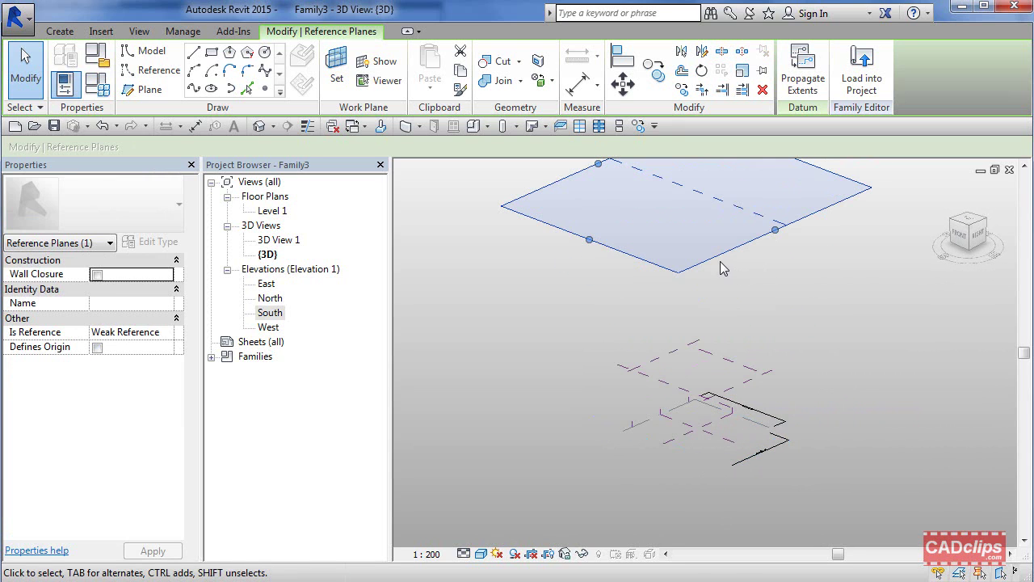
pyautogui.keyDown('shift'); pyautogui.moveTo(803, 263); pyautogui.dragTo(958, 230, button='middle'); pyautogui.keyUp('shift')
pyautogui.click(969, 223)
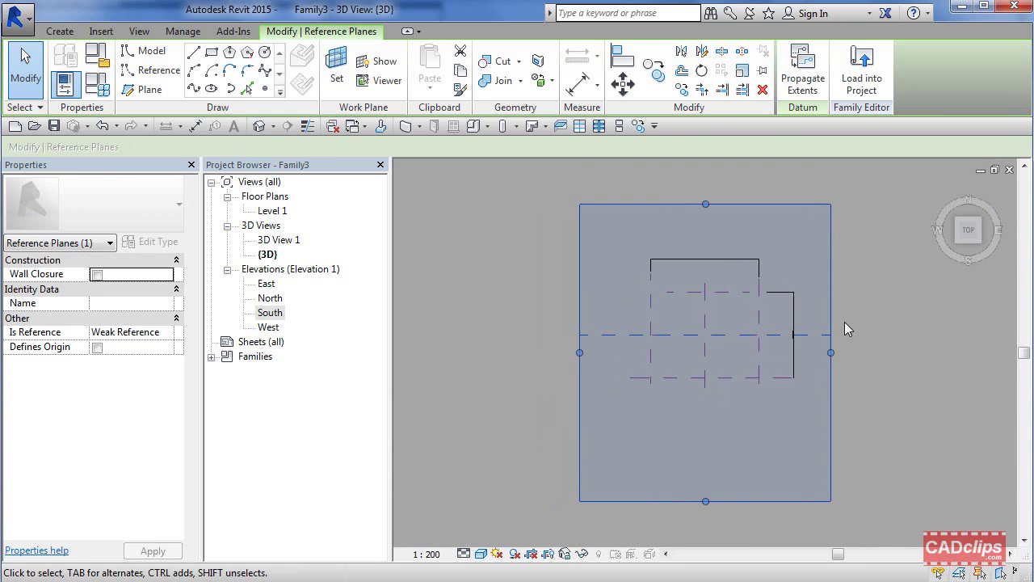
pyautogui.moveTo(875, 362)
pyautogui.keyDown('shift'); pyautogui.mouseDown(button='middle')
pyautogui.moveTo(827, 358)
pyautogui.moveTo(792, 282)
pyautogui.moveTo(873, 434)
pyautogui.moveTo(810, 358)
pyautogui.moveTo(783, 376)
pyautogui.moveTo(824, 376)
pyautogui.moveTo(778, 396)
pyautogui.moveTo(794, 310)
pyautogui.moveTo(784, 388)
pyautogui.moveTo(820, 363)
pyautogui.moveTo(859, 369)
pyautogui.mouseUp(button='middle'); pyautogui.keyUp('shift')
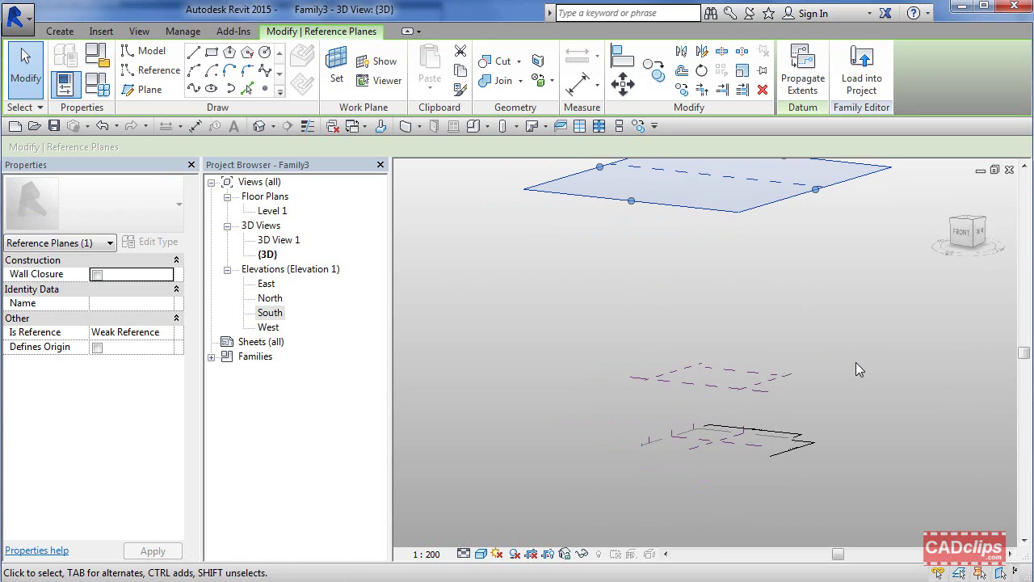